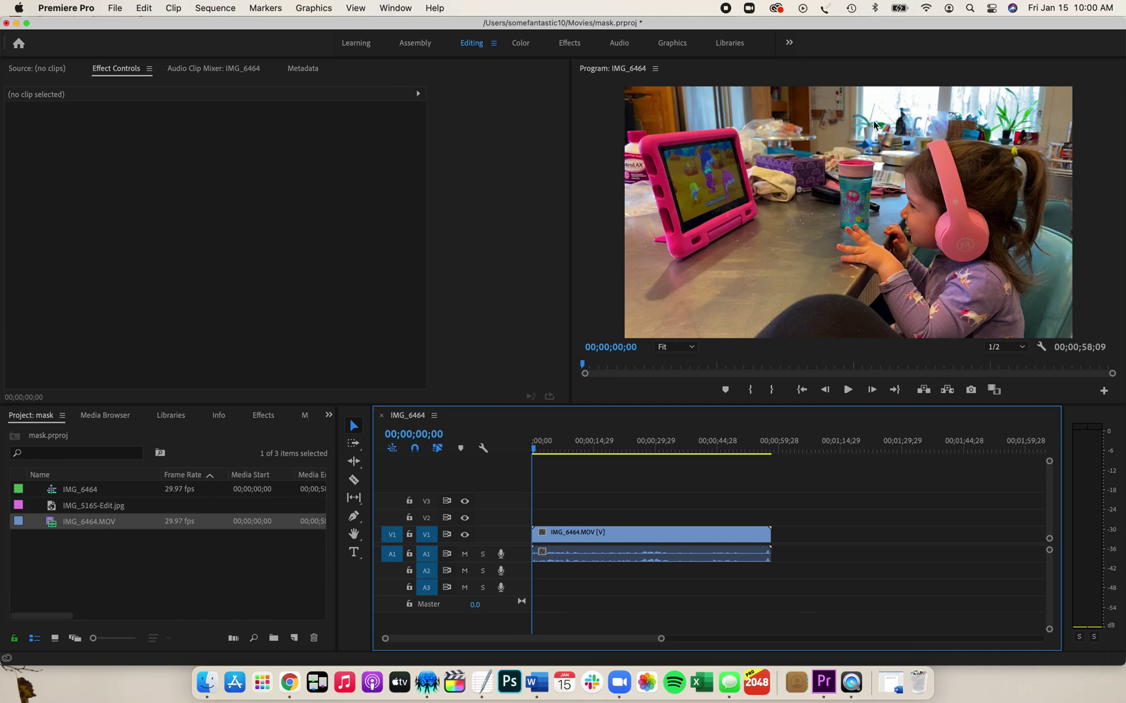
Step: Draw a four-point free-draw bezier opacity mask around the tablet screen on the IMG_6464.MOV clip and invert it
{"action": "left_click", "coordinate": [559, 540]}
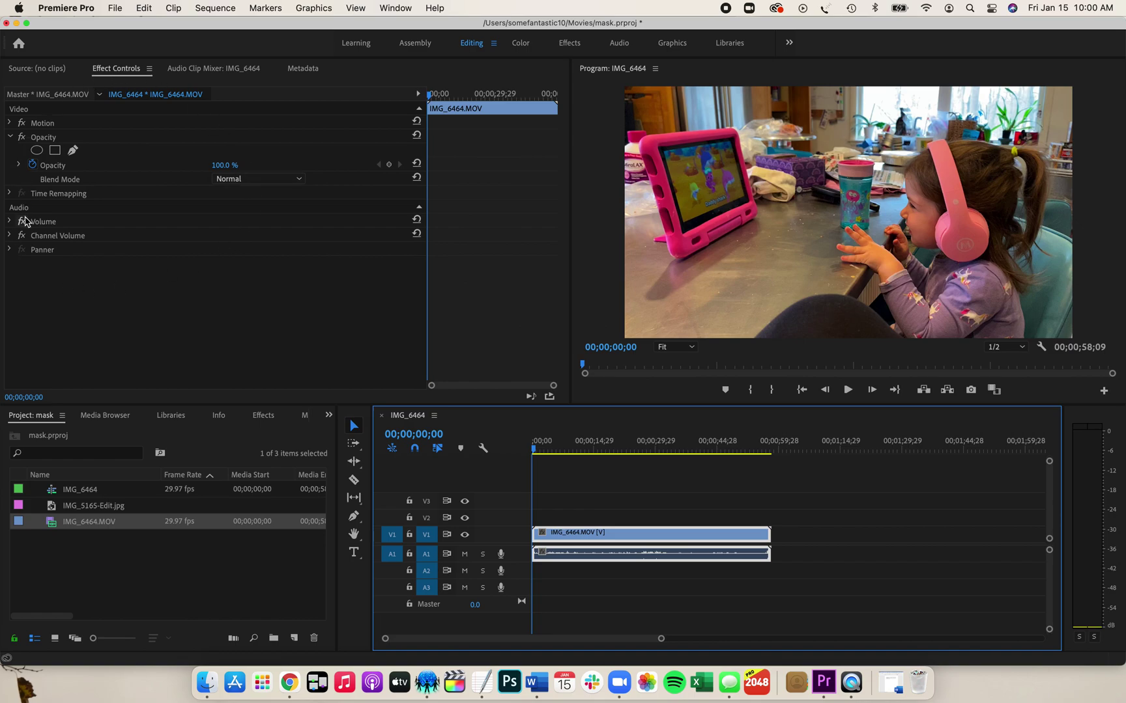
{"action": "left_click", "coordinate": [10, 138]}
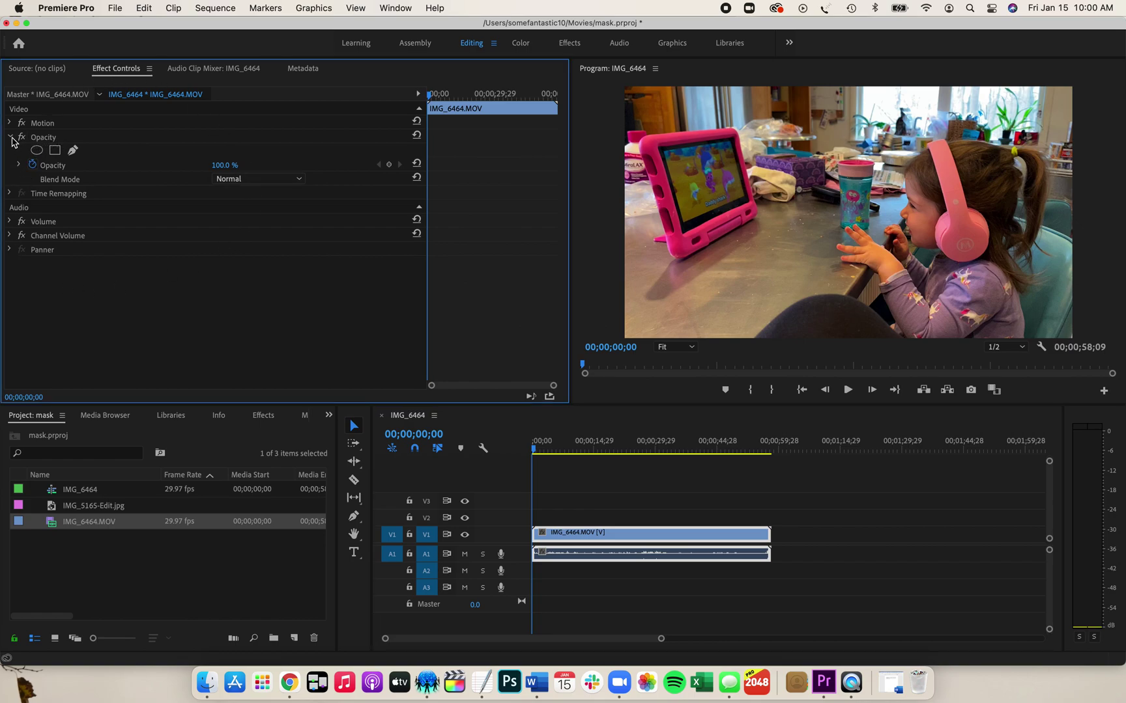
{"action": "left_click", "coordinate": [10, 138]}
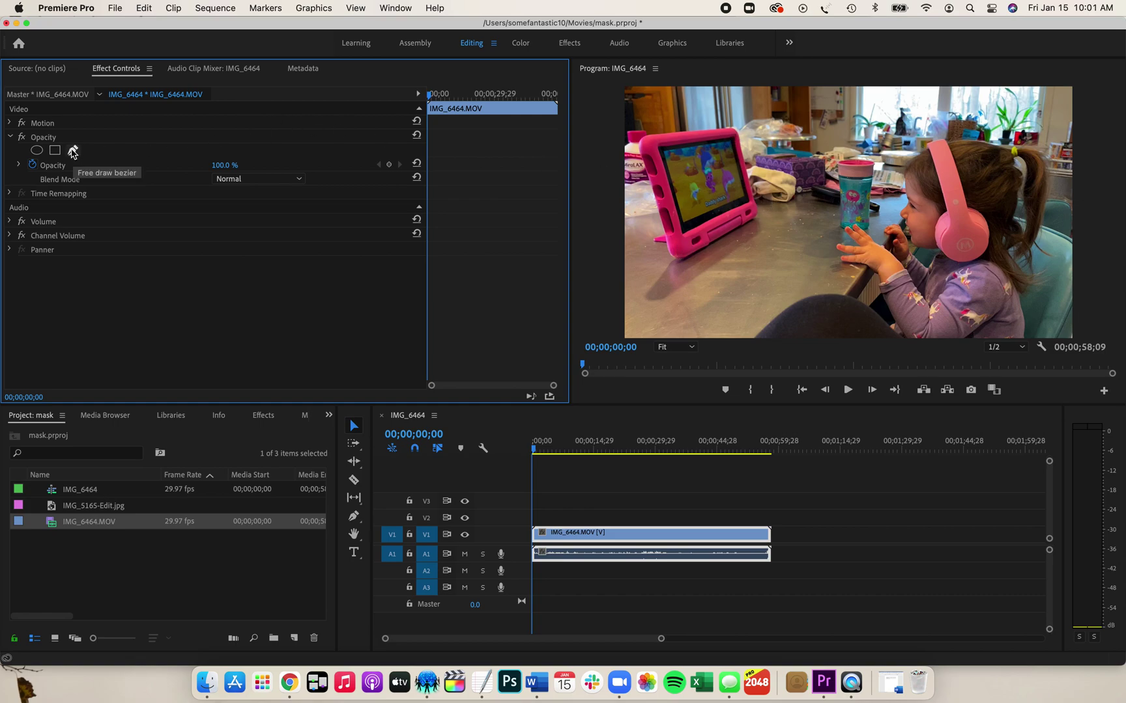
{"action": "left_click", "coordinate": [72, 151]}
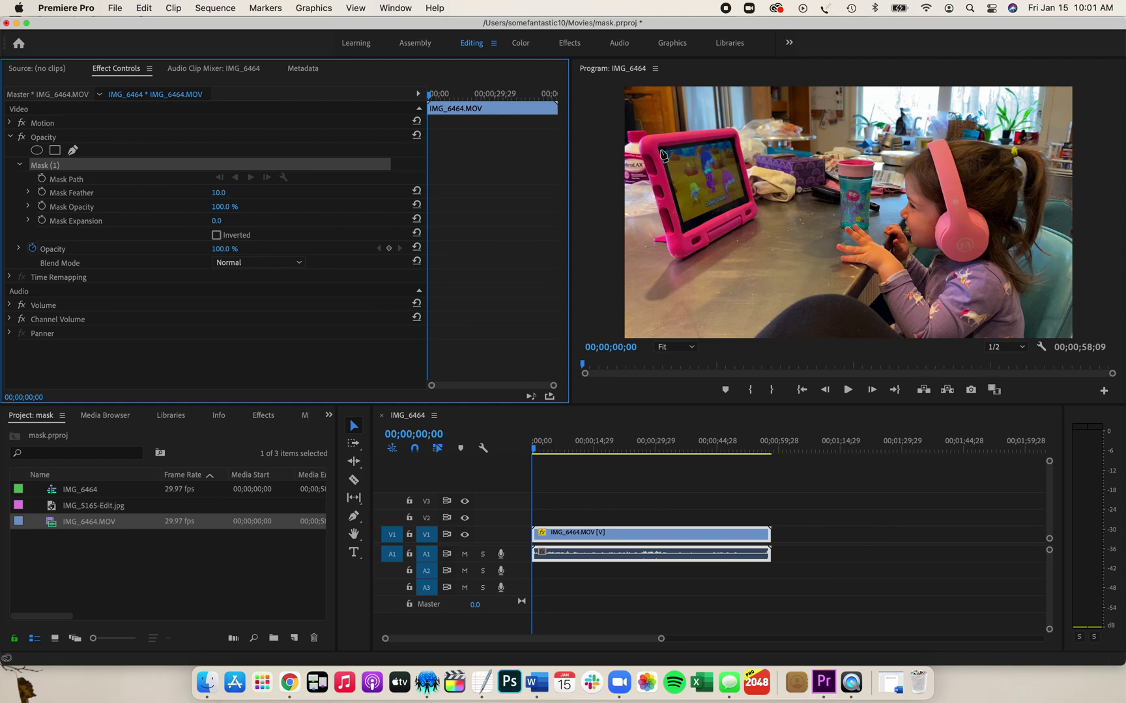
{"action": "left_click", "coordinate": [660, 151]}
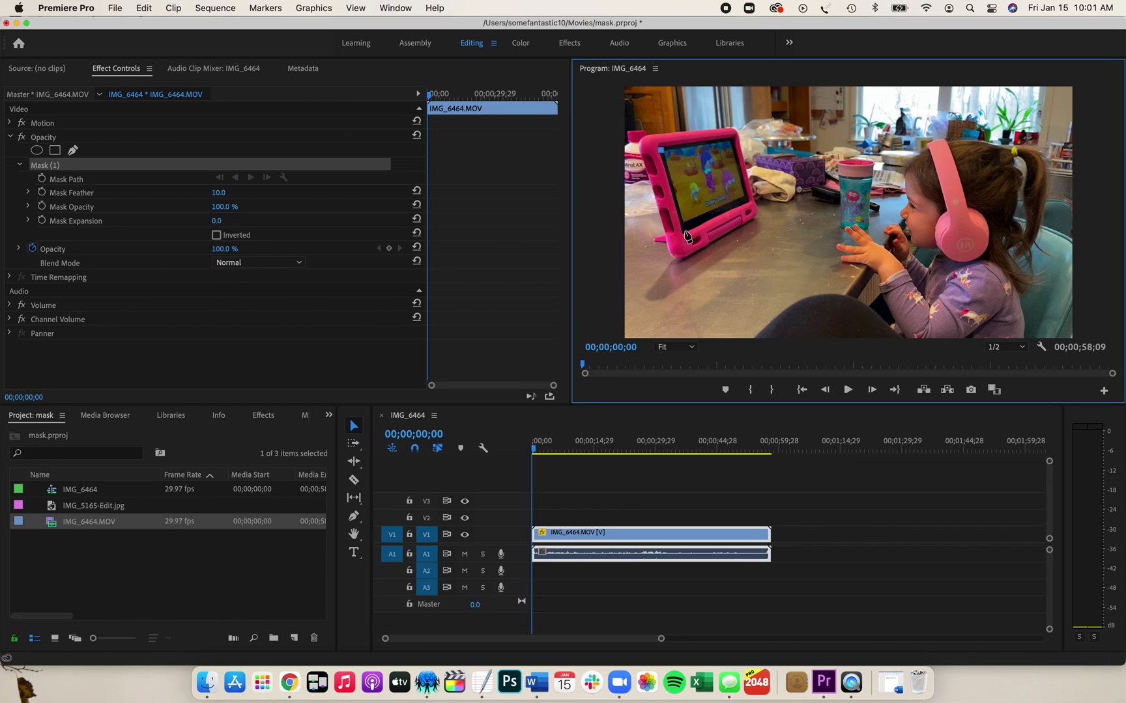
{"action": "left_click", "coordinate": [684, 231]}
{"action": "left_click", "coordinate": [748, 200]}
{"action": "left_click", "coordinate": [733, 137]}
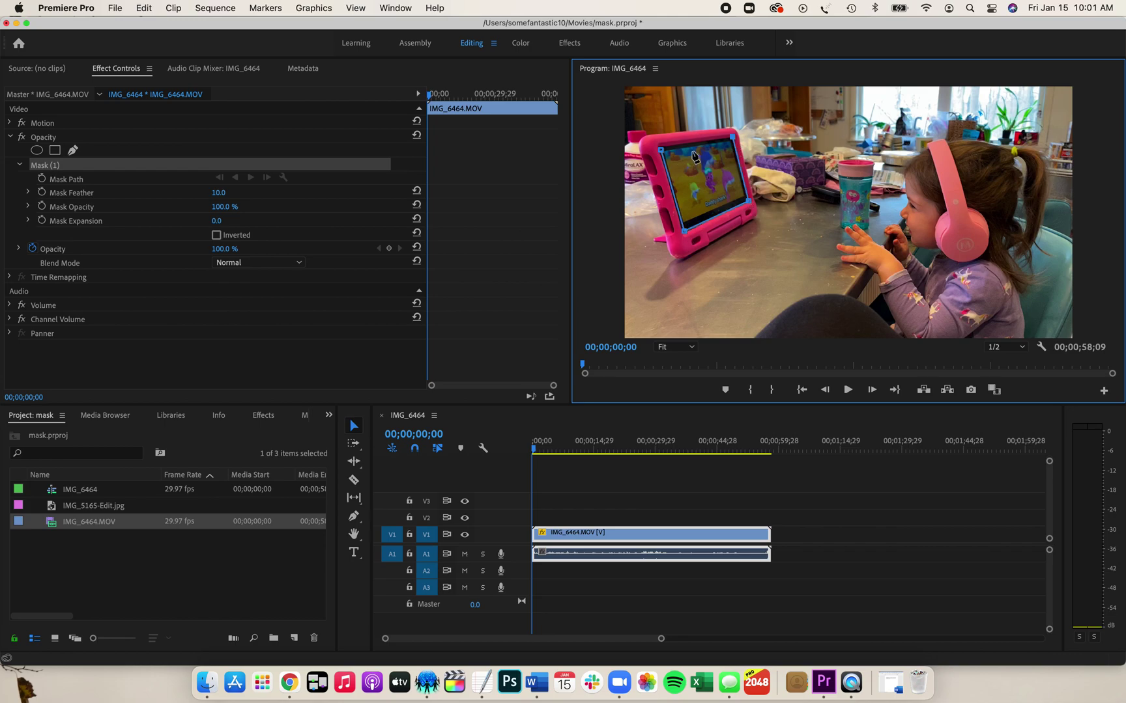
{"action": "left_click", "coordinate": [661, 152]}
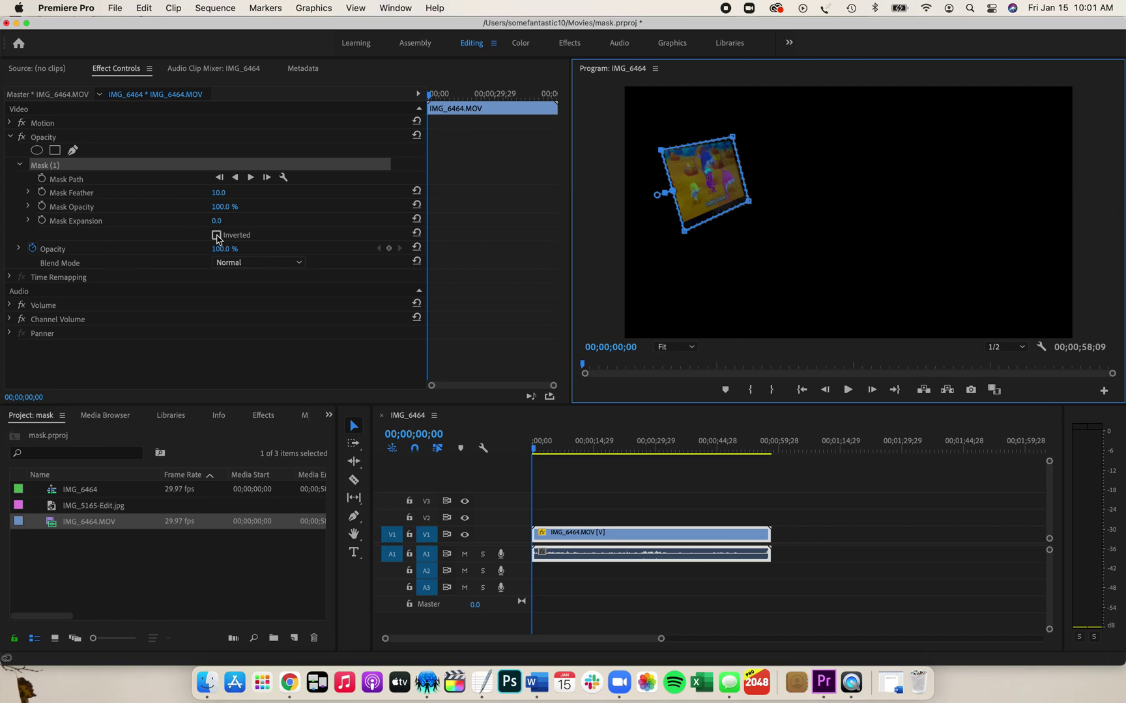
{"action": "left_click", "coordinate": [216, 235]}
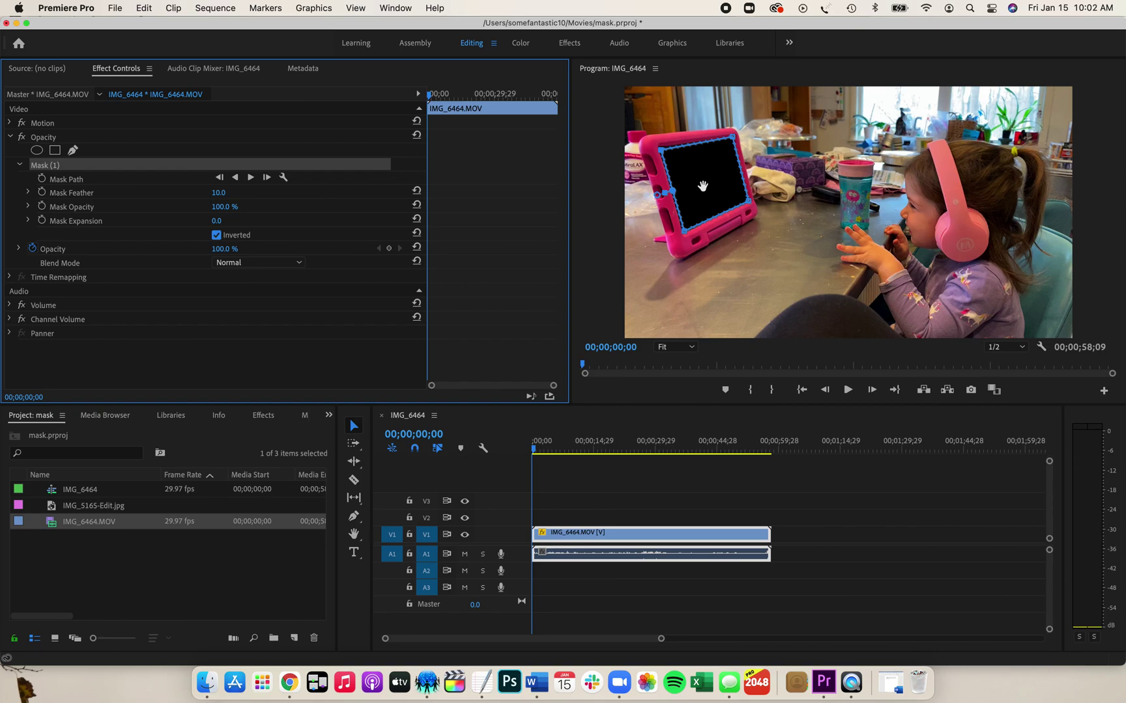
Step: Move the IMG_6464.MOV video to V2 and place IMG_5165-Edit.jpg beneath it on V1, extended to the video's full length
{"action": "left_click", "coordinate": [80, 508]}
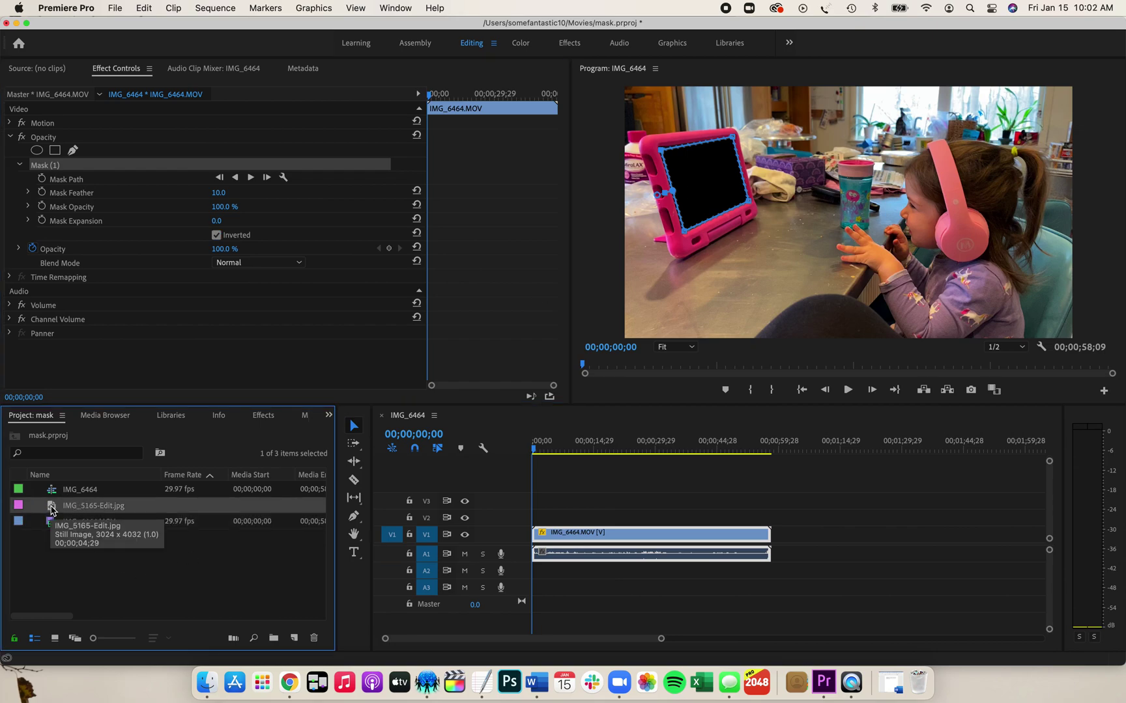
{"action": "left_click_drag", "start_coordinate": [51, 509], "coordinate": [546, 571]}
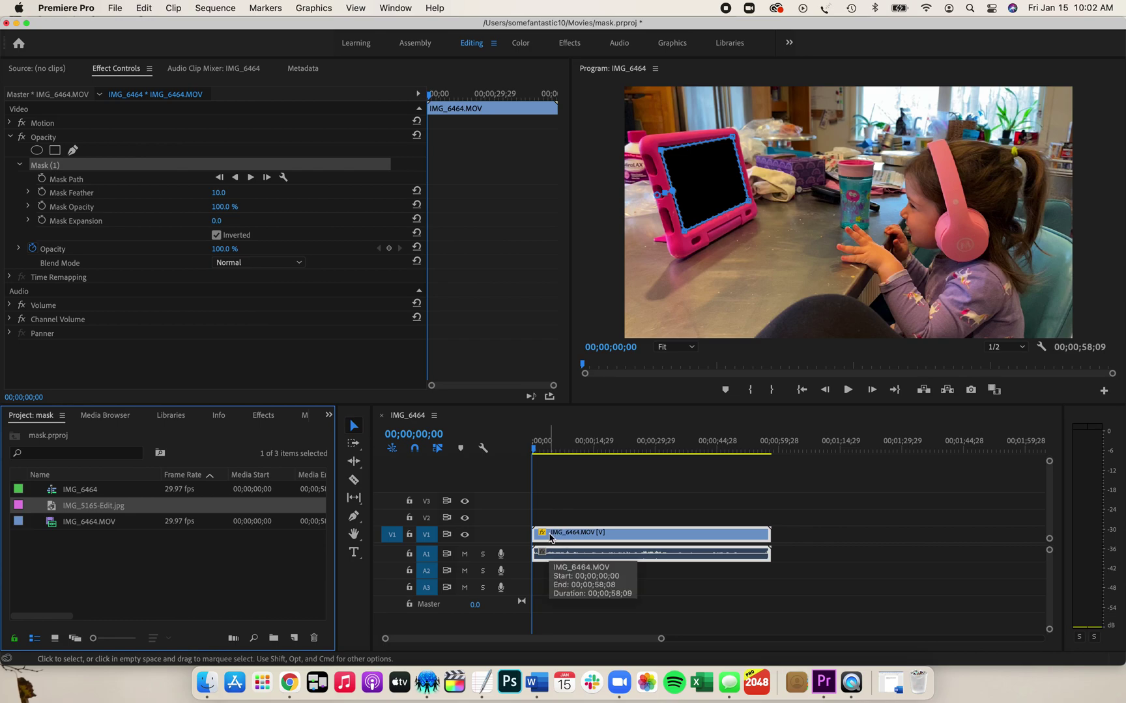
{"action": "left_click_drag", "start_coordinate": [549, 538], "coordinate": [551, 523]}
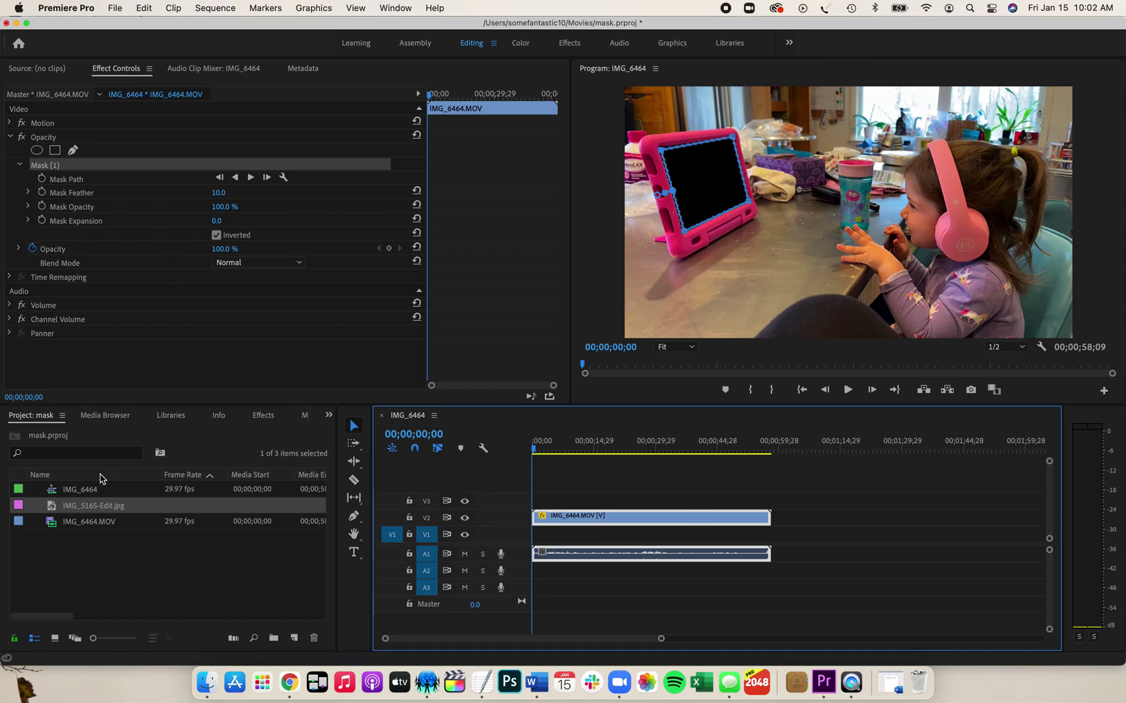
{"action": "left_click_drag", "start_coordinate": [57, 509], "coordinate": [770, 549]}
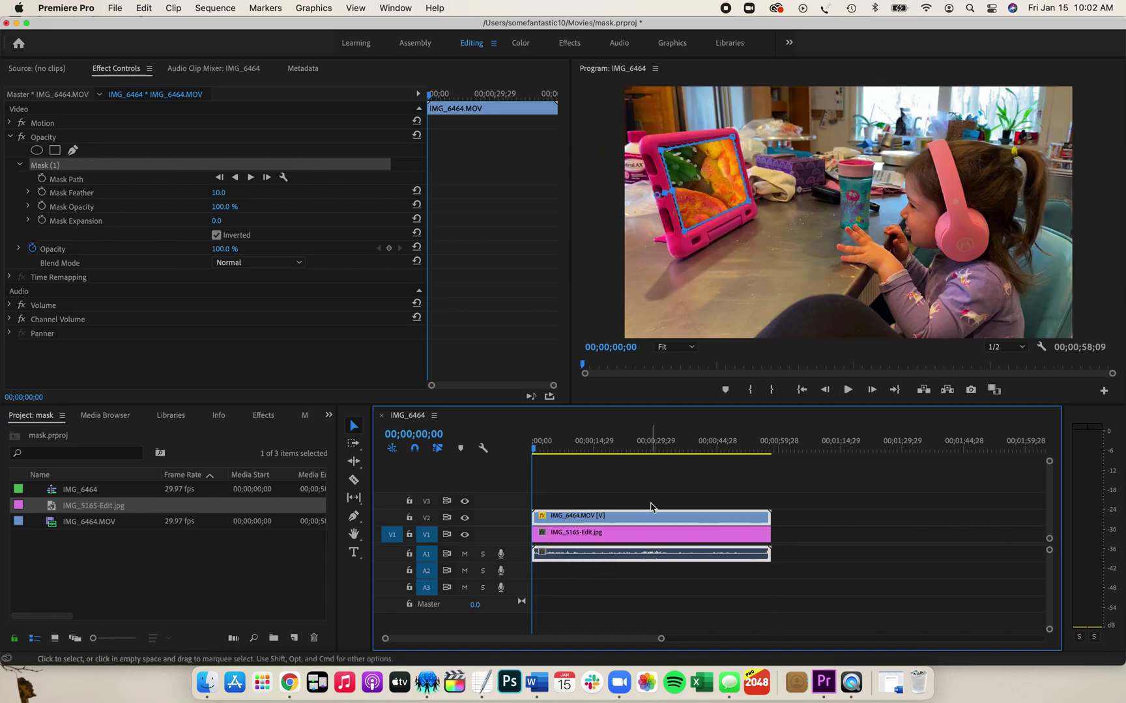
Step: Preview the sequence's opening seconds to check the image through the mask, and return to the start
{"action": "mouse_move", "coordinate": [536, 453]}
{"action": "left_mouse_down"}
{"action": "mouse_move", "coordinate": [590, 450]}
{"action": "mouse_move", "coordinate": [532, 452]}
{"action": "left_mouse_up"}
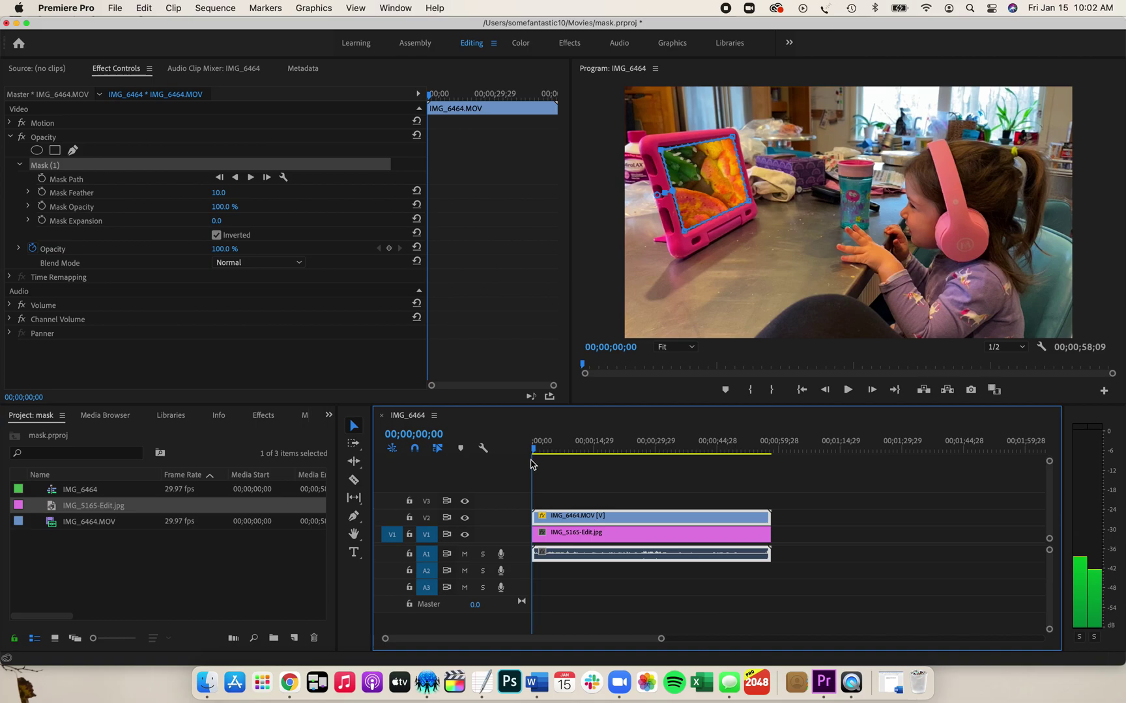
{"action": "key", "text": "space"}
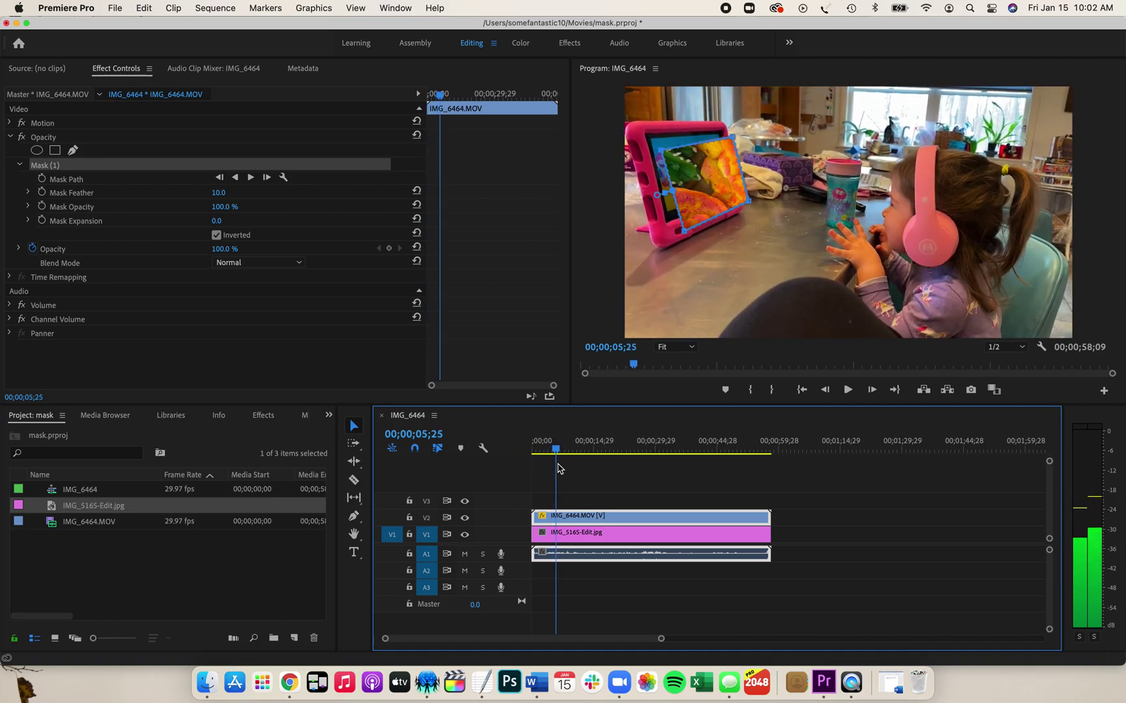
{"action": "key", "text": "Home"}
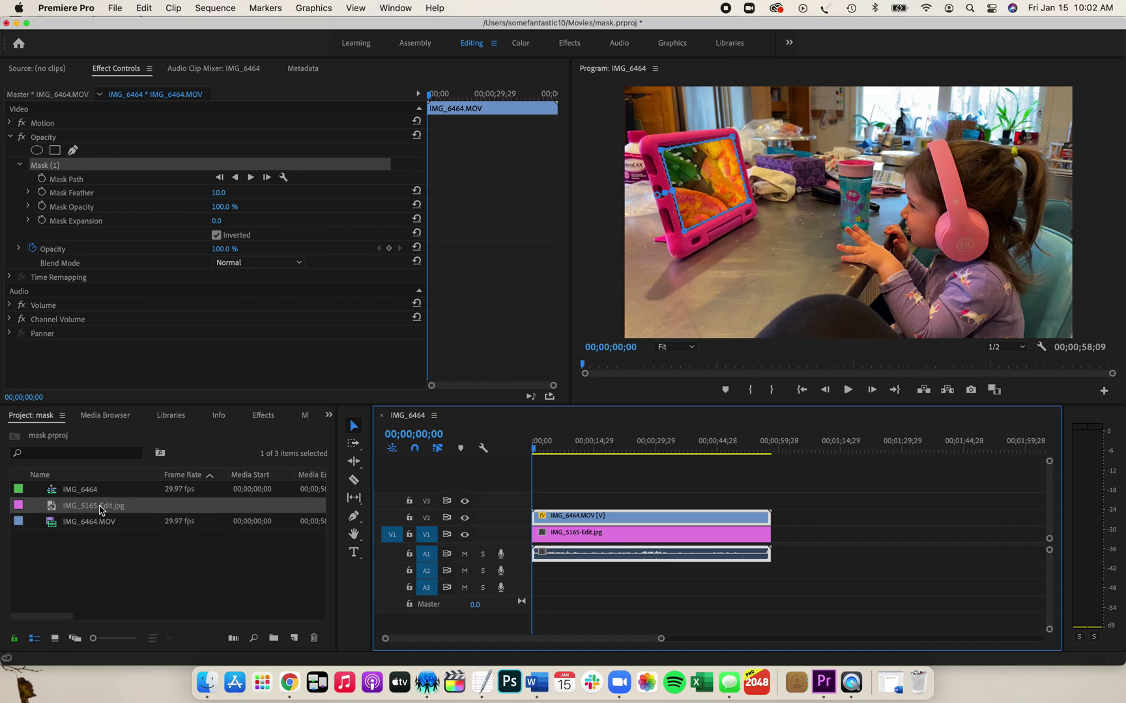
Step: Scale the IMG_5165-Edit.jpg clip in the sequence to 31
{"action": "left_click", "coordinate": [100, 507]}
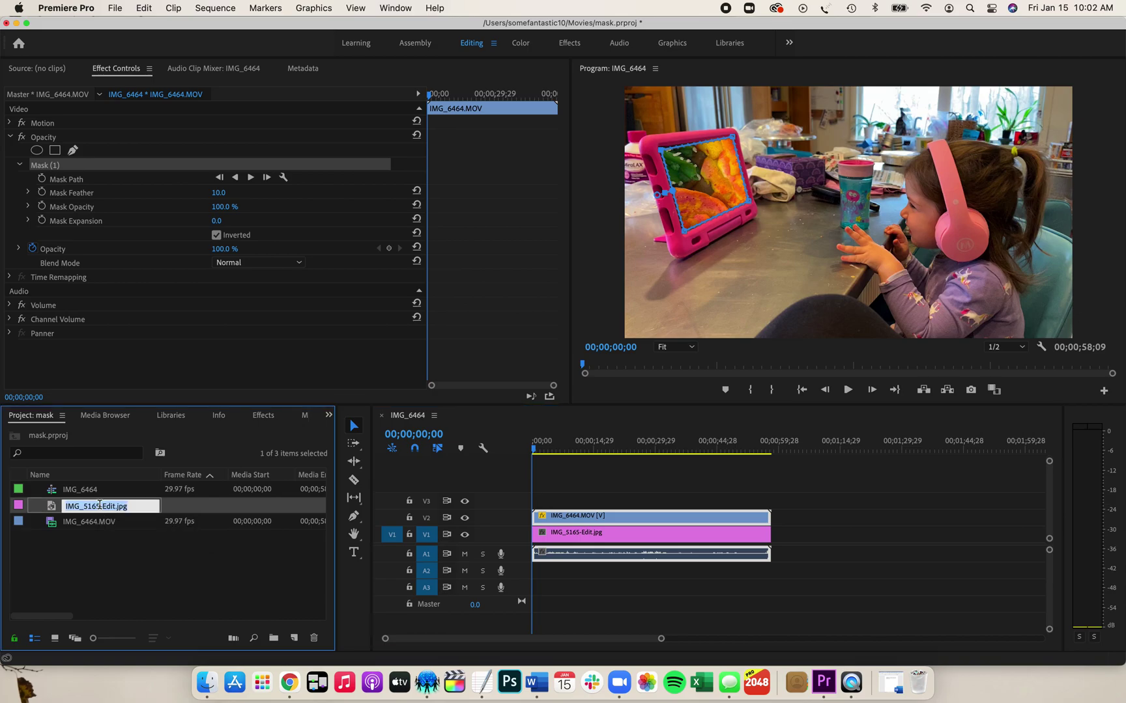
{"action": "double_click", "coordinate": [50, 512]}
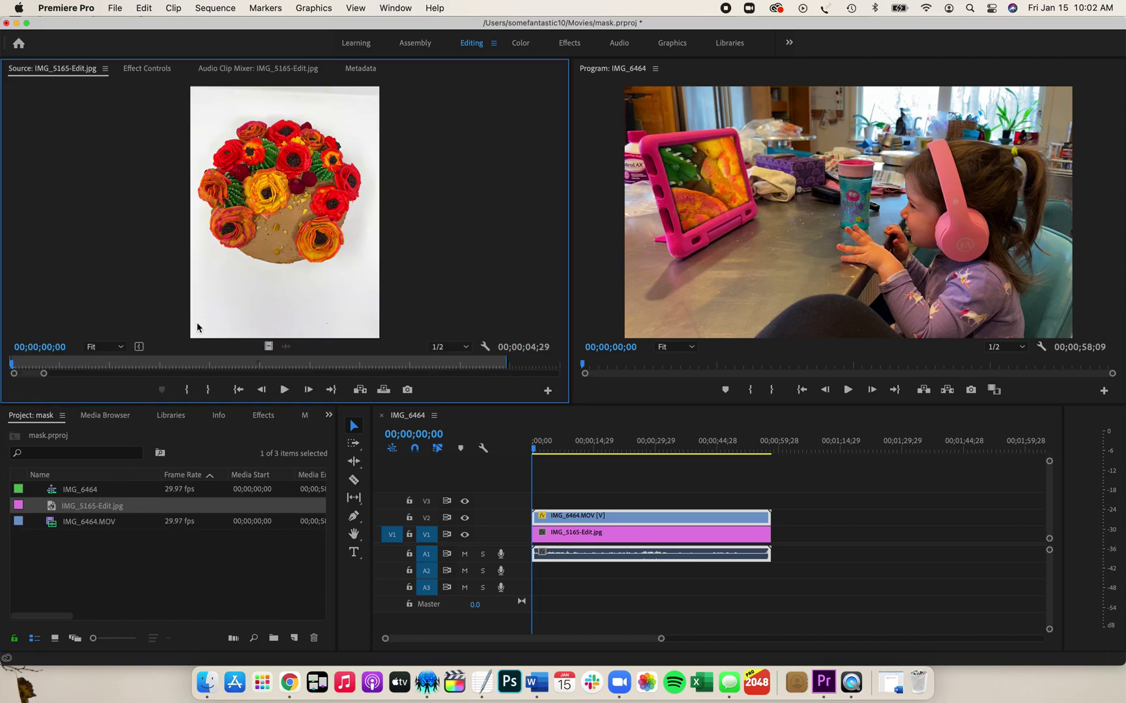
{"action": "left_click", "coordinate": [143, 76]}
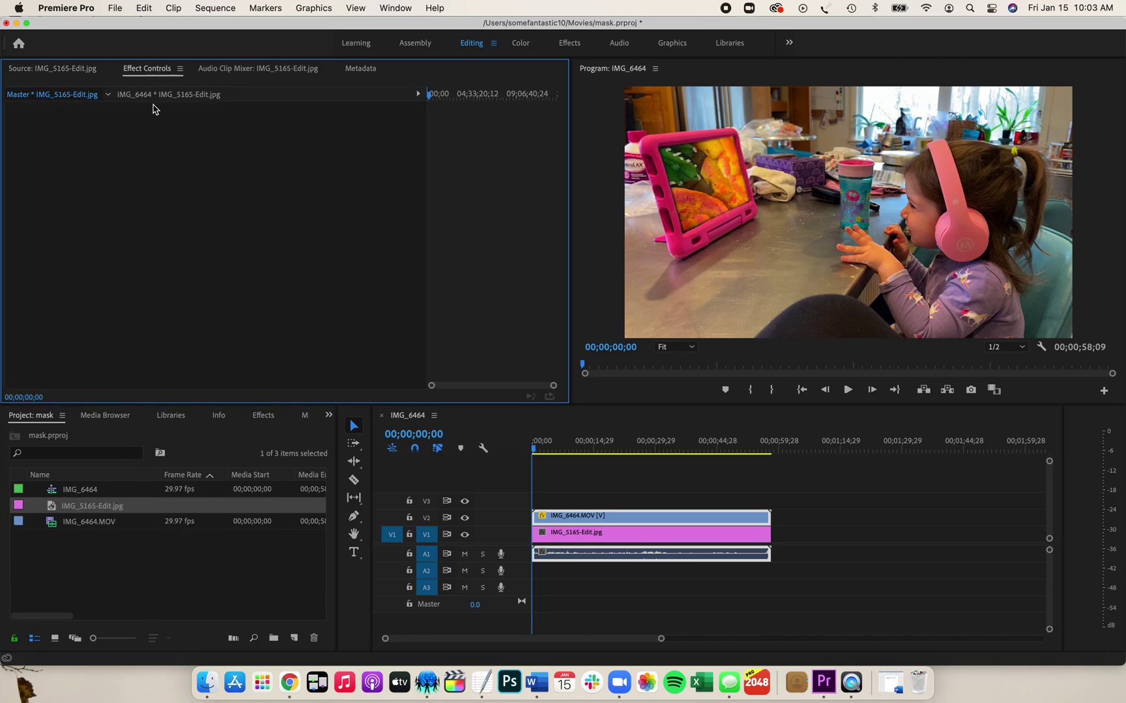
{"action": "left_click", "coordinate": [156, 94]}
{"action": "left_click", "coordinate": [70, 96]}
{"action": "left_click", "coordinate": [150, 96]}
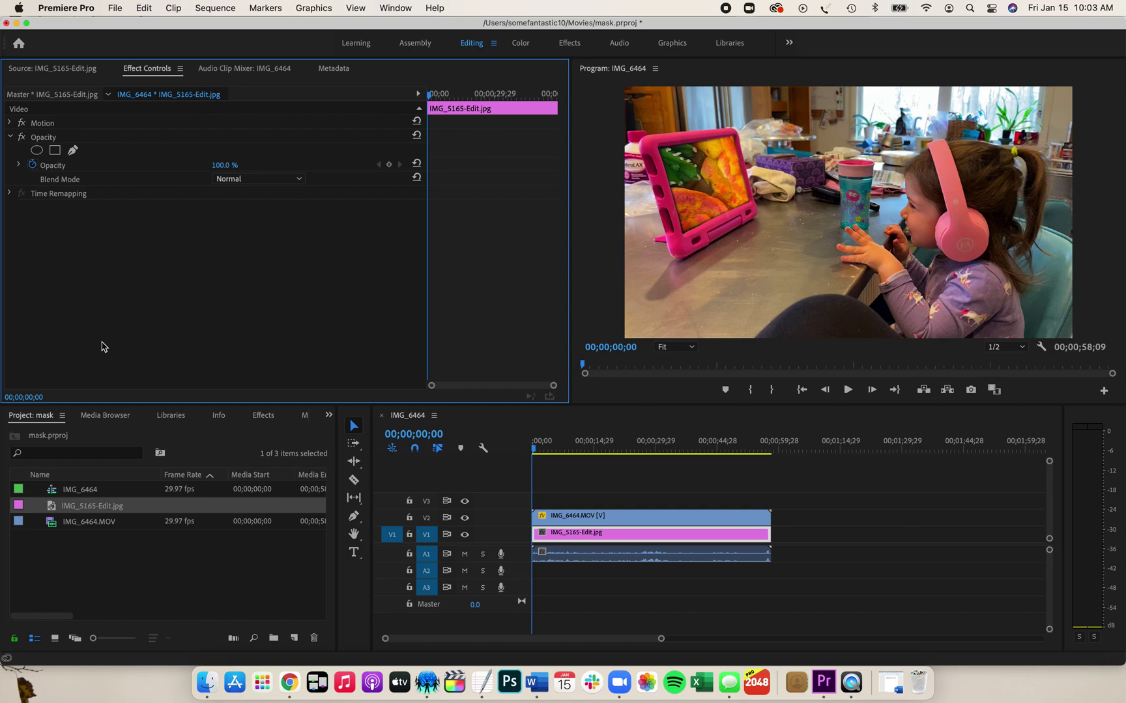
{"action": "left_click", "coordinate": [12, 123]}
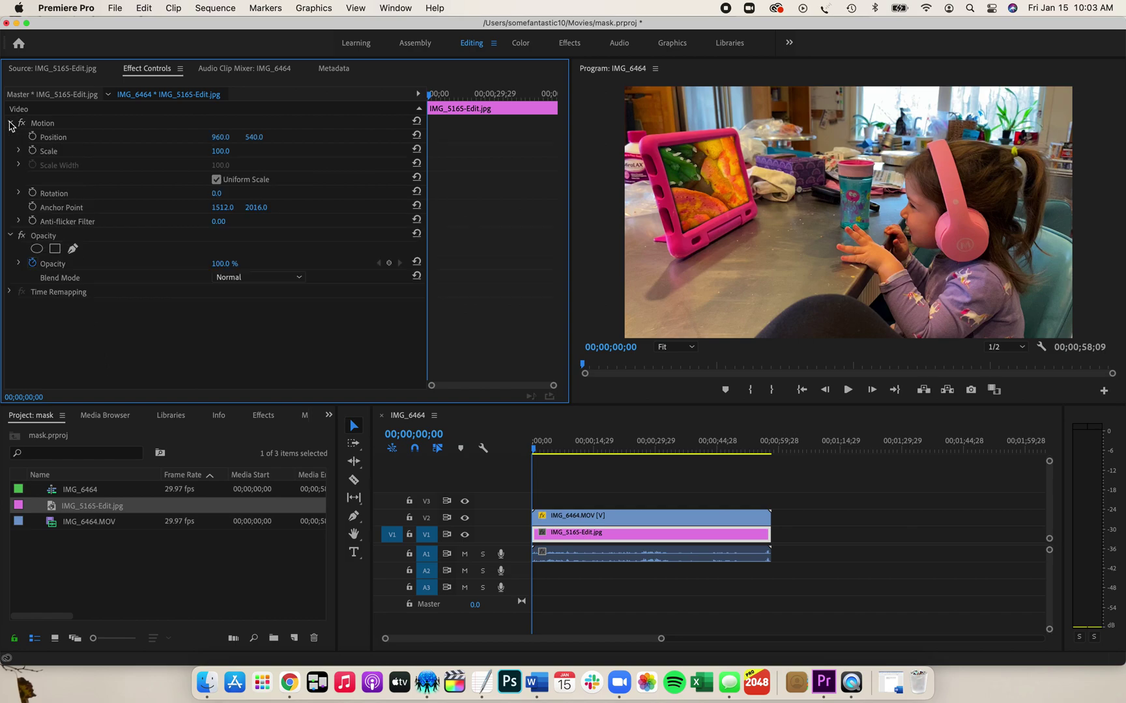
{"action": "left_click", "coordinate": [225, 151]}
{"action": "left_click", "coordinate": [271, 155]}
{"action": "left_click_drag", "start_coordinate": [220, 152], "coordinate": [174, 151]}
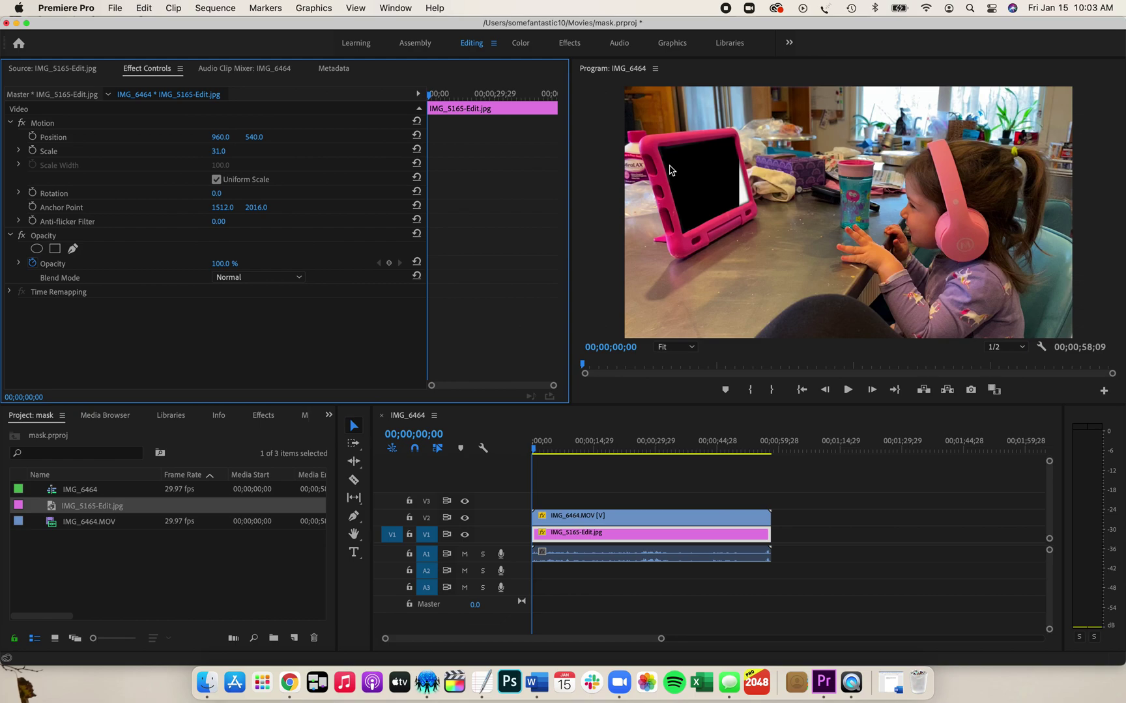
Step: Set the horizontal position of the IMG_5165-Edit.jpg clip to 354 so the flowers fill the tablet screen
{"action": "left_click", "coordinate": [745, 203]}
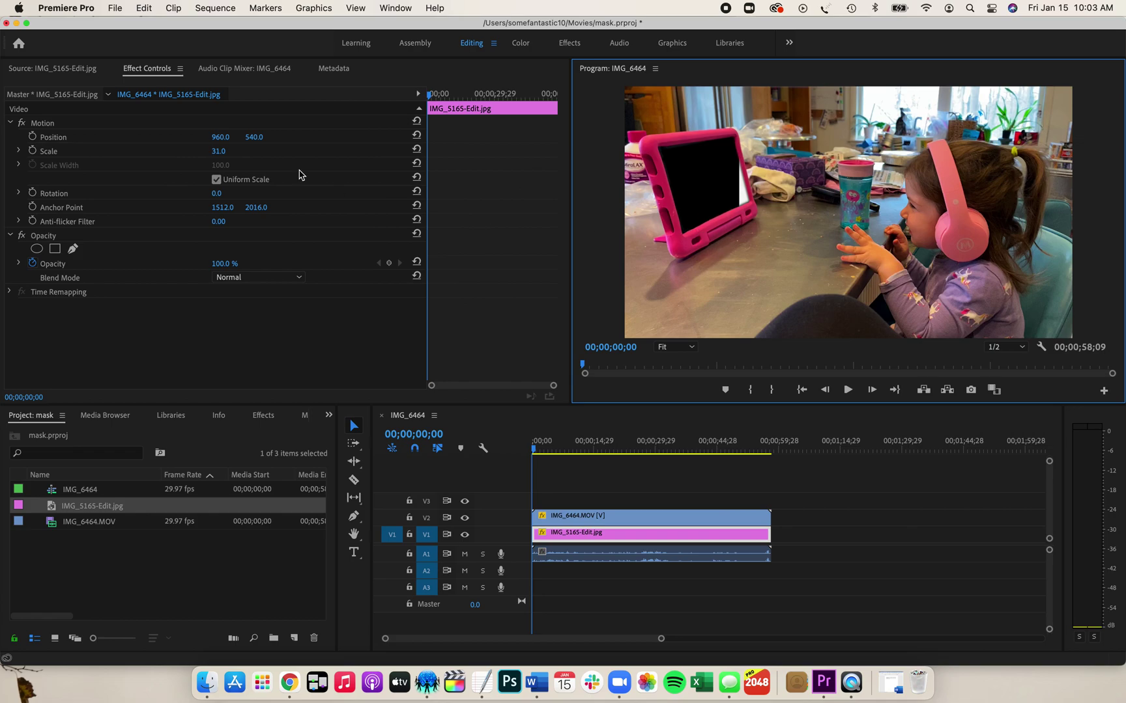
{"action": "left_click", "coordinate": [218, 141]}
{"action": "left_click", "coordinate": [222, 150]}
{"action": "left_click", "coordinate": [215, 140]}
{"action": "left_click", "coordinate": [218, 138]}
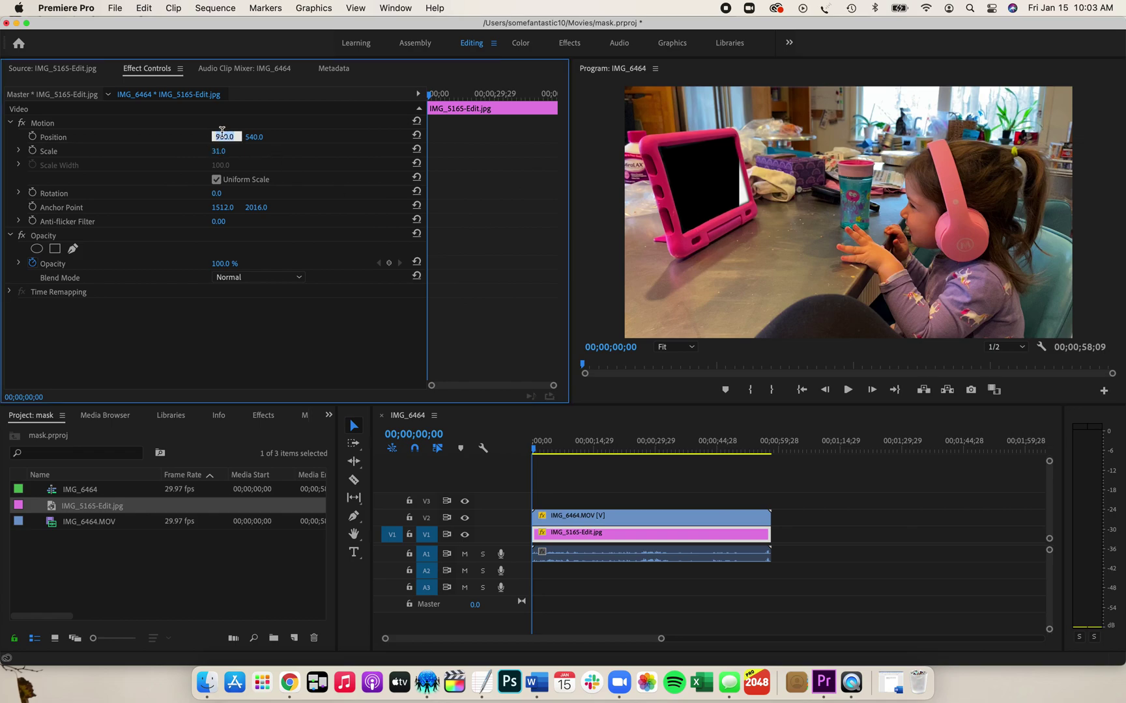
{"action": "left_click", "coordinate": [203, 122]}
{"action": "left_click_drag", "start_coordinate": [217, 138], "coordinate": [82, 138]}
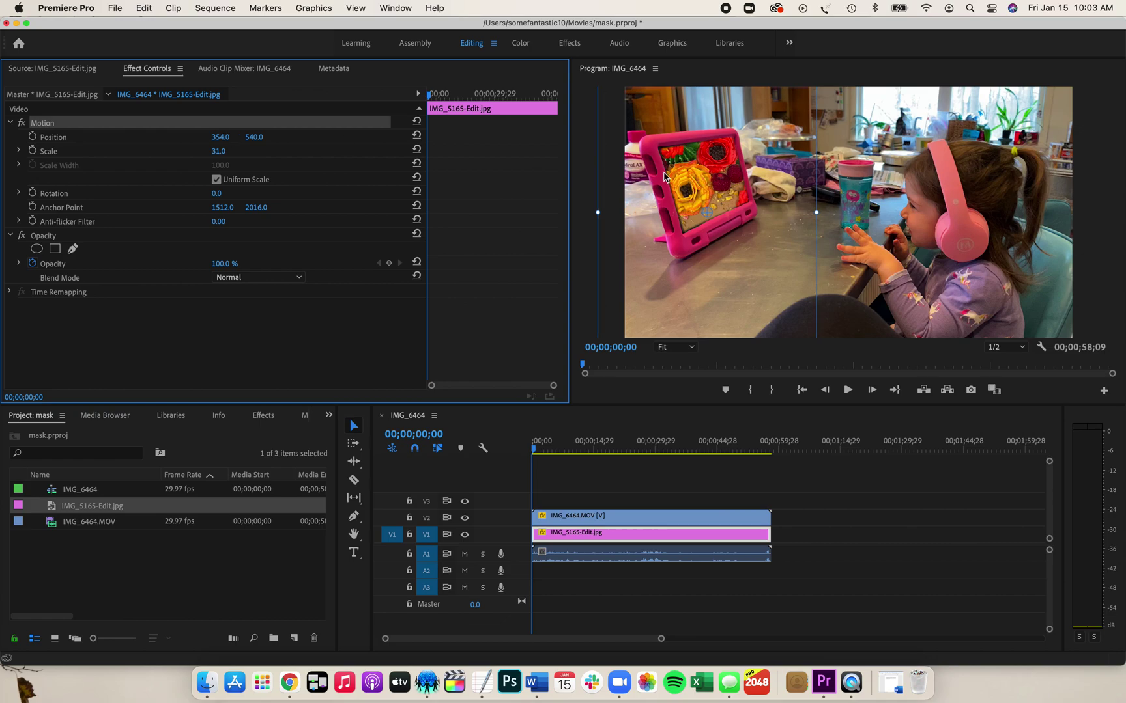
Step: Scrub through the opening of the sequence to check the repositioned image against the tablet's movement
{"action": "left_click", "coordinate": [546, 447]}
{"action": "left_click_drag", "start_coordinate": [547, 452], "coordinate": [528, 451]}
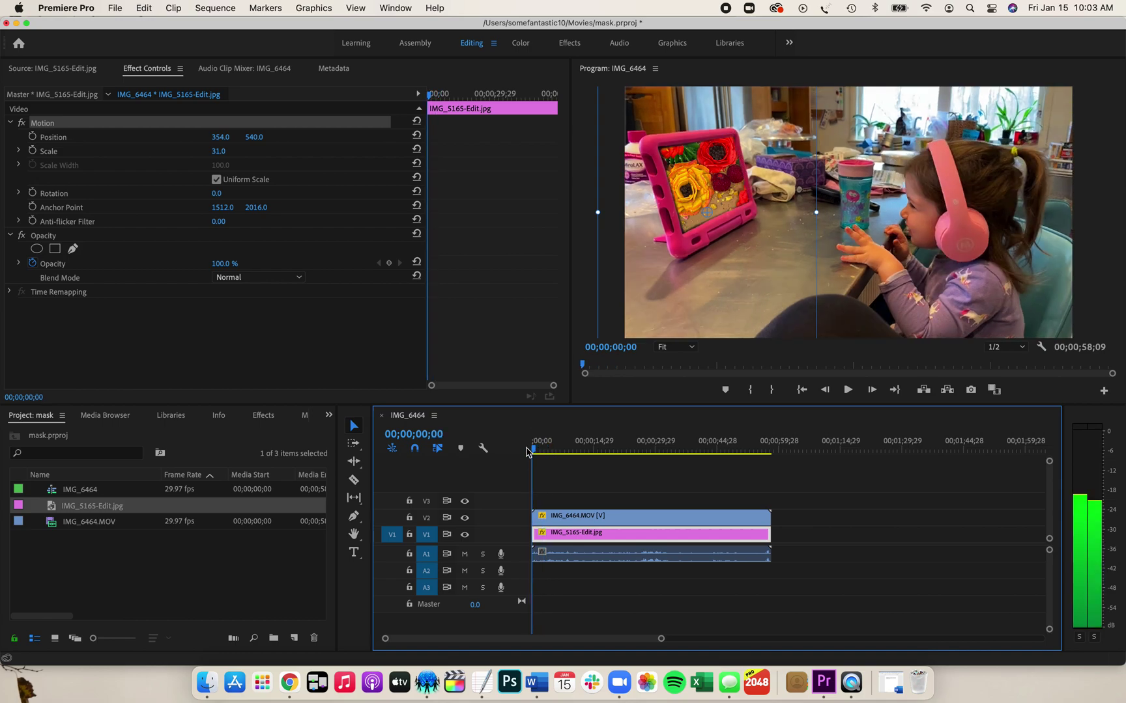
{"action": "mouse_move", "coordinate": [530, 453]}
{"action": "left_mouse_down"}
{"action": "mouse_move", "coordinate": [570, 466]}
{"action": "mouse_move", "coordinate": [520, 465]}
{"action": "left_mouse_up"}
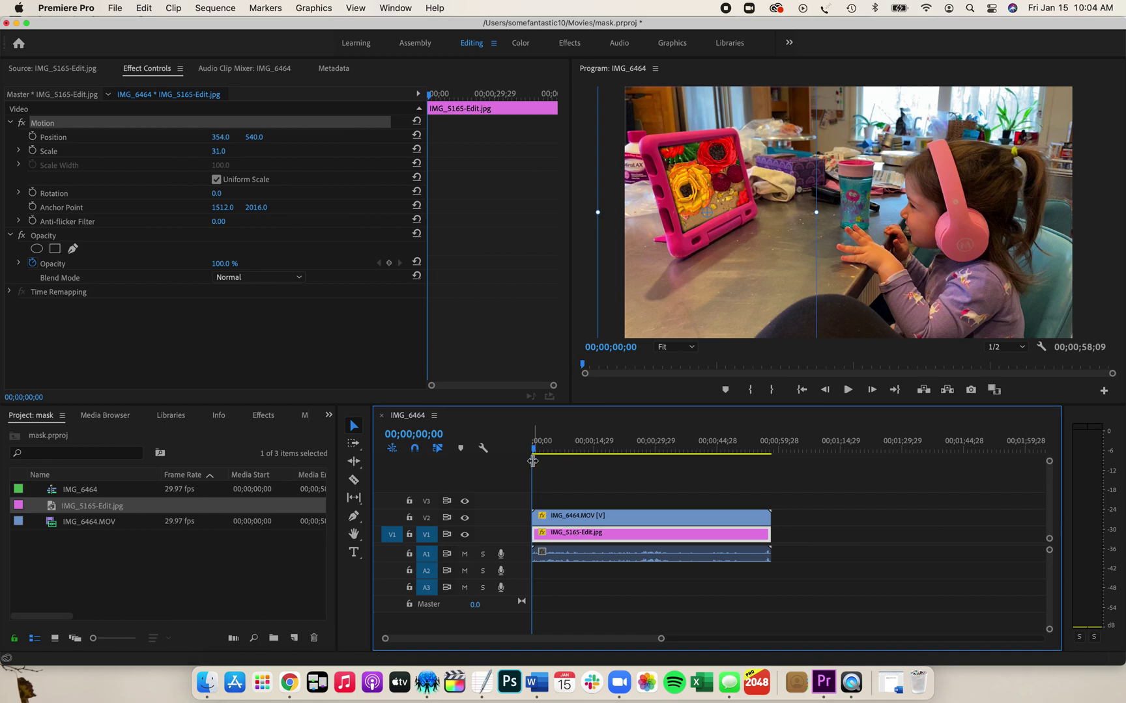
Step: Turn on Mask Path animation for Mask (1) of the IMG_6464.MOV clip at 00;00;00;00
{"action": "left_click", "coordinate": [547, 517]}
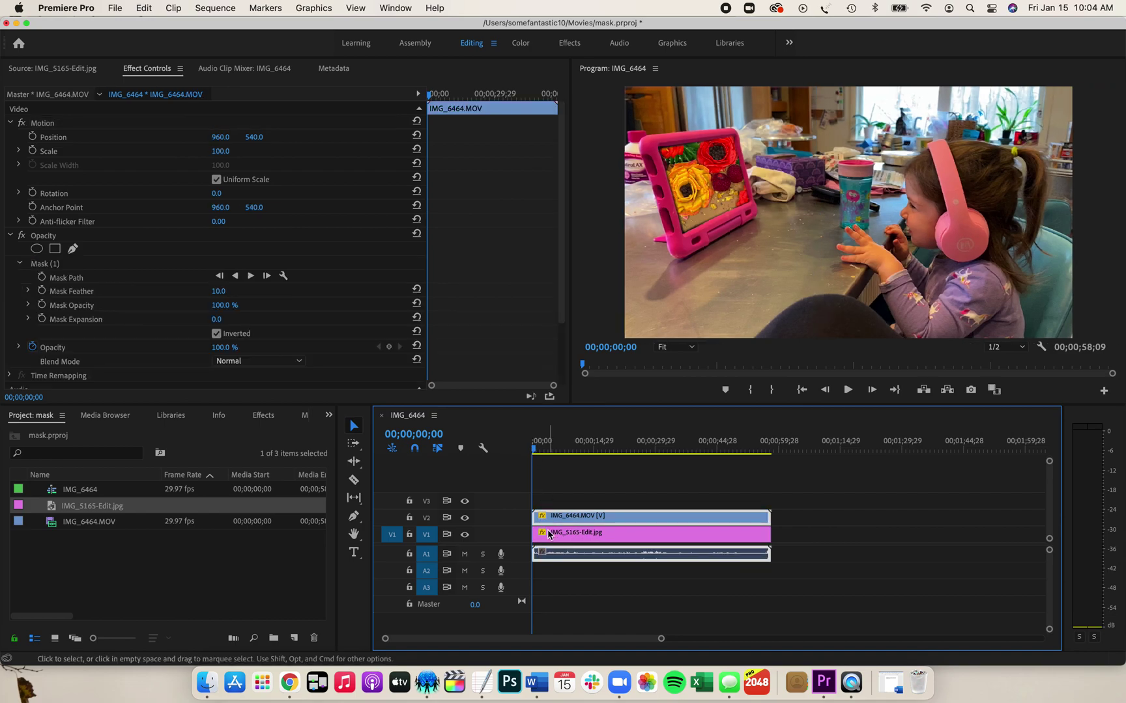
{"action": "left_click_drag", "start_coordinate": [536, 448], "coordinate": [531, 450]}
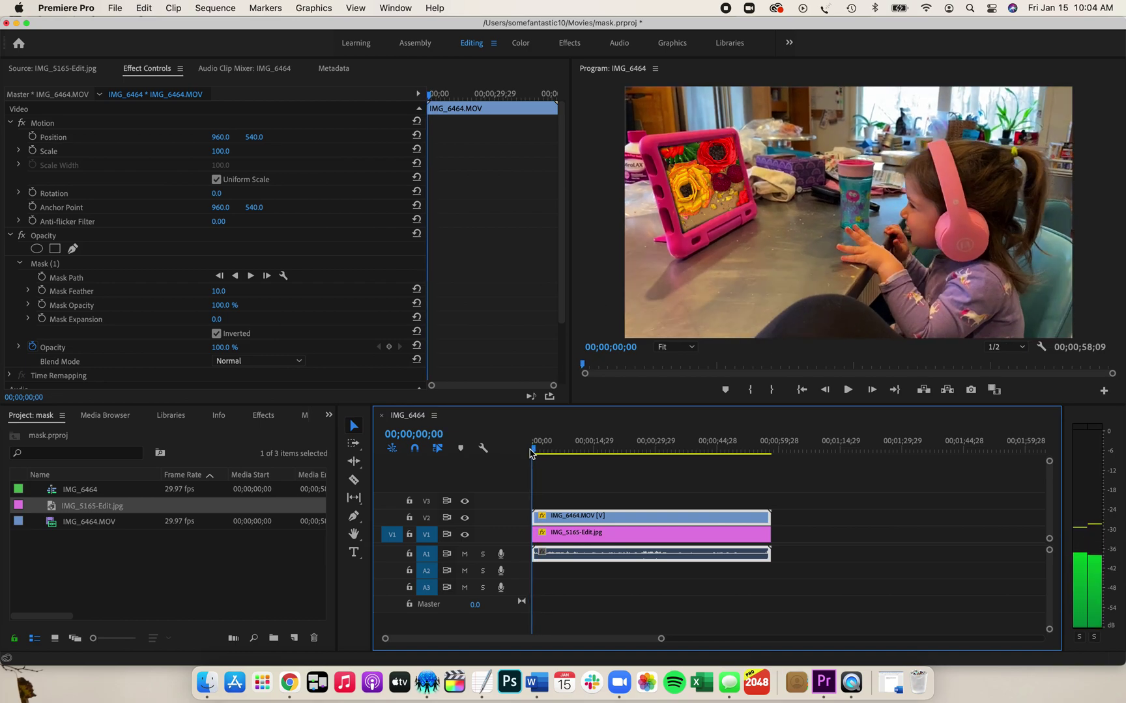
{"action": "left_click", "coordinate": [57, 265]}
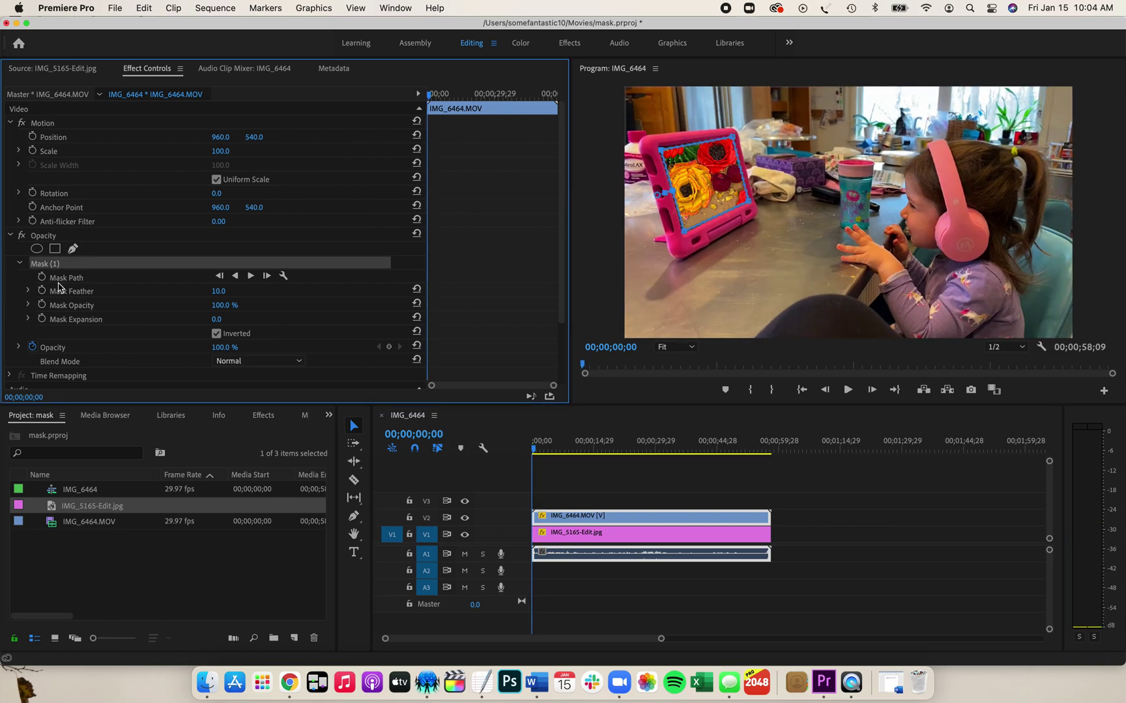
{"action": "left_click", "coordinate": [60, 281]}
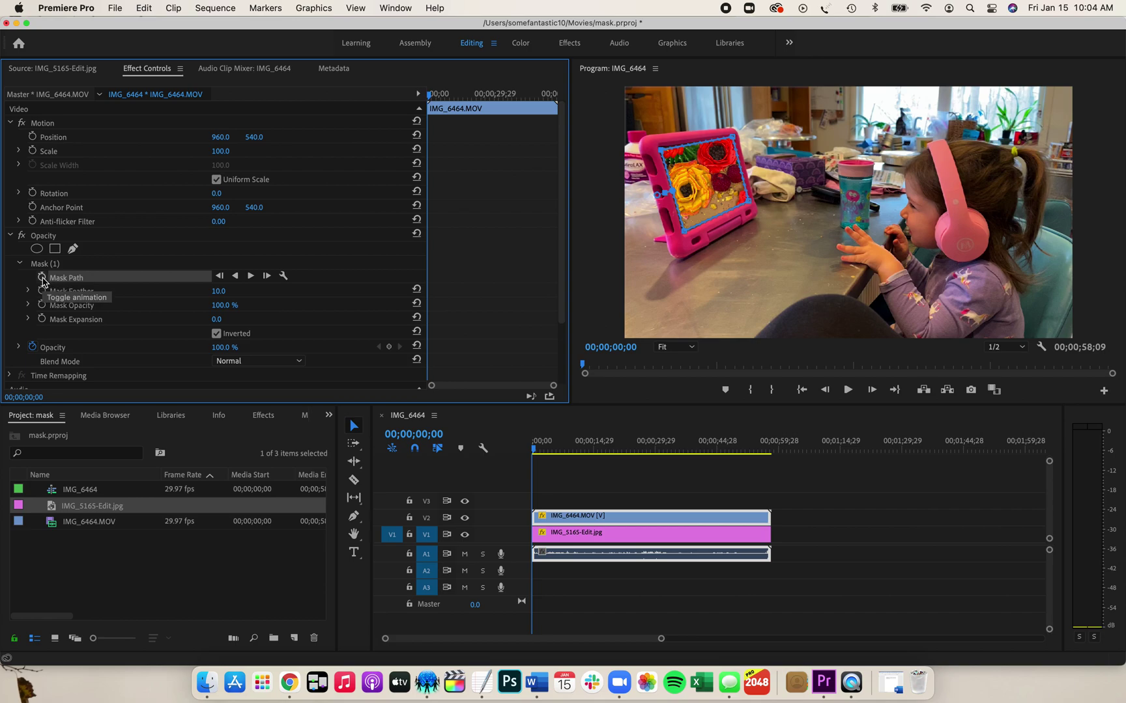
{"action": "left_click", "coordinate": [43, 278]}
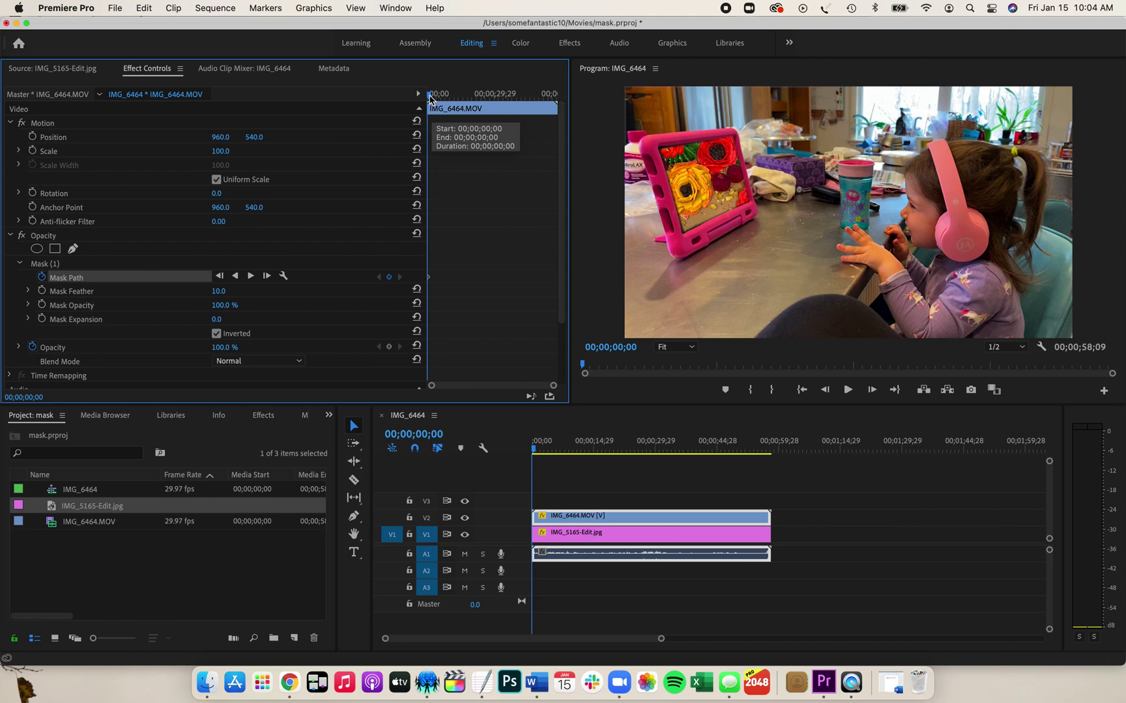
Step: At 00;00;03;17, reshape Mask (1) of the IMG_6464.MOV clip by moving its four corners onto the tablet screen's corners
{"action": "left_click", "coordinate": [433, 98]}
{"action": "left_click_drag", "start_coordinate": [433, 98], "coordinate": [438, 99]}
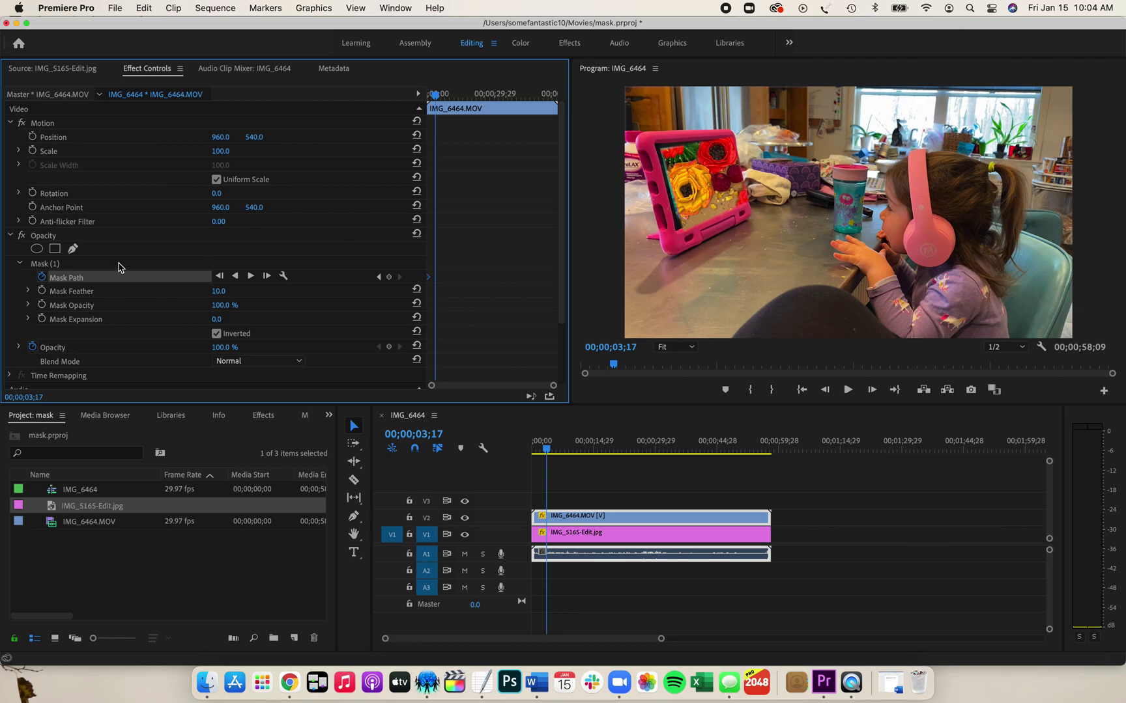
{"action": "left_click", "coordinate": [685, 185]}
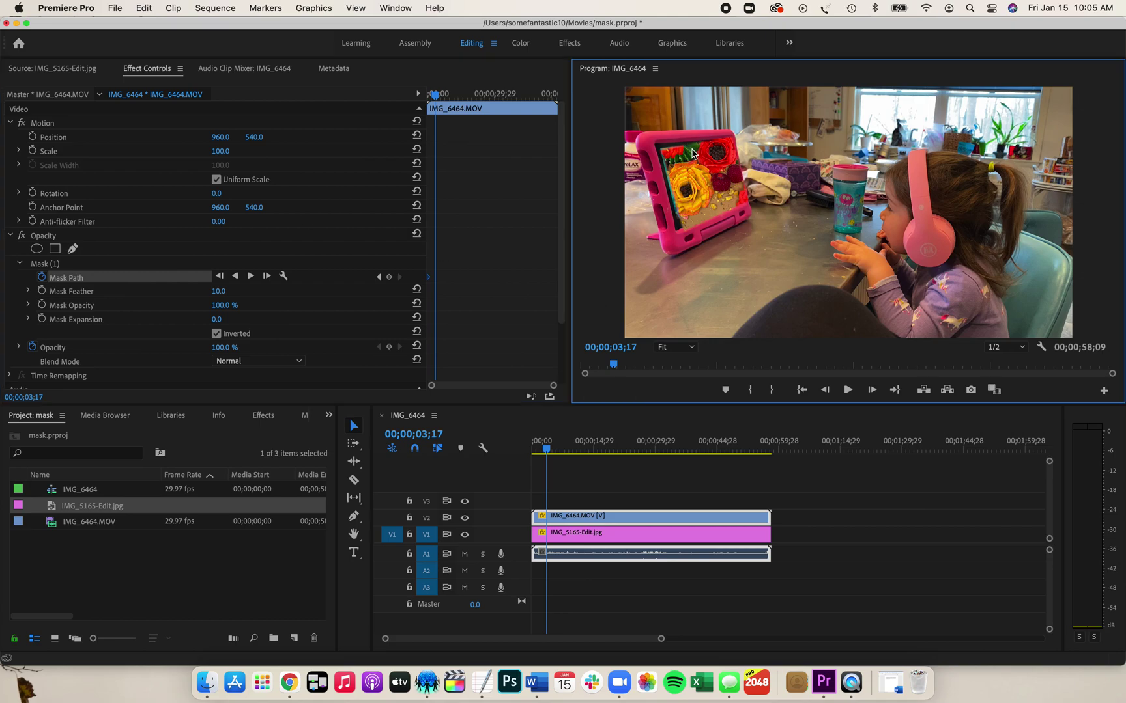
{"action": "left_click", "coordinate": [452, 112]}
{"action": "left_click", "coordinate": [95, 277]}
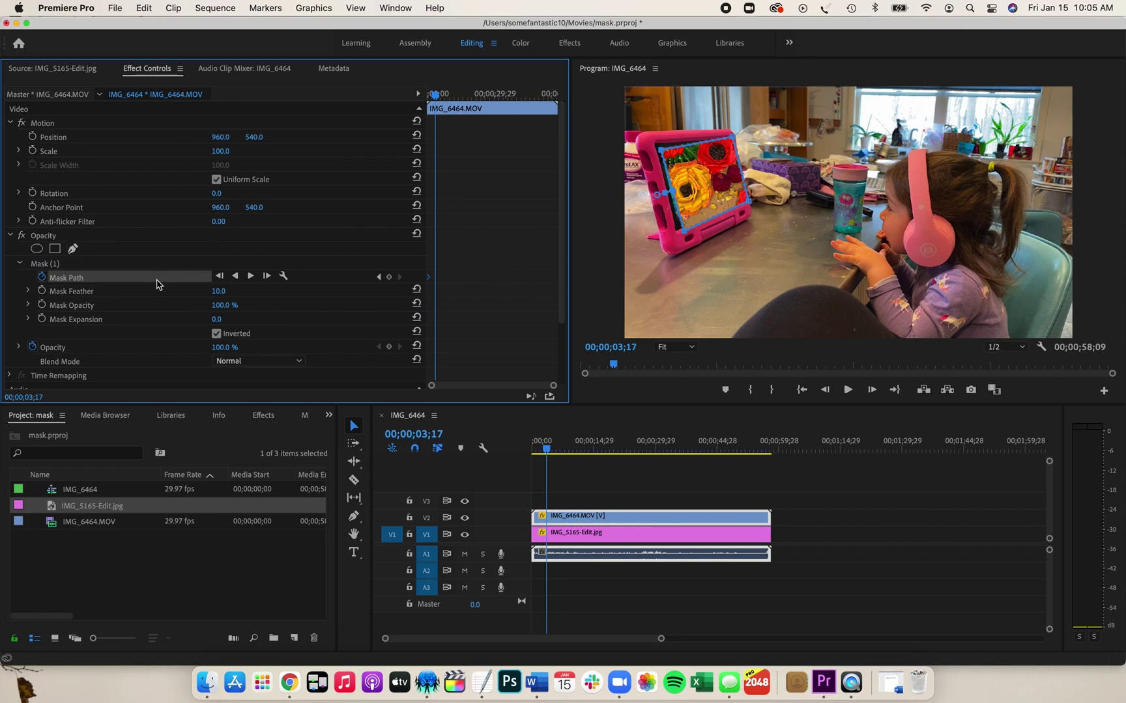
{"action": "scroll", "coordinate": [267, 296], "scroll_direction": "down", "scroll_amount": 4}
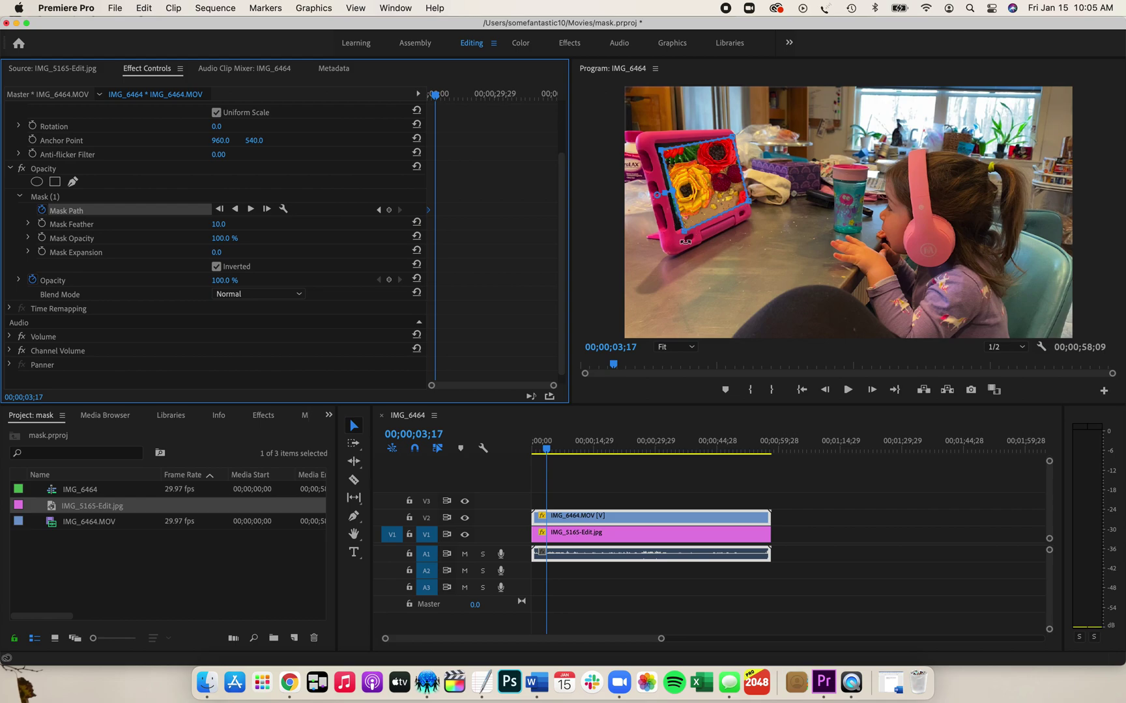
{"action": "left_click_drag", "start_coordinate": [686, 233], "coordinate": [678, 229]}
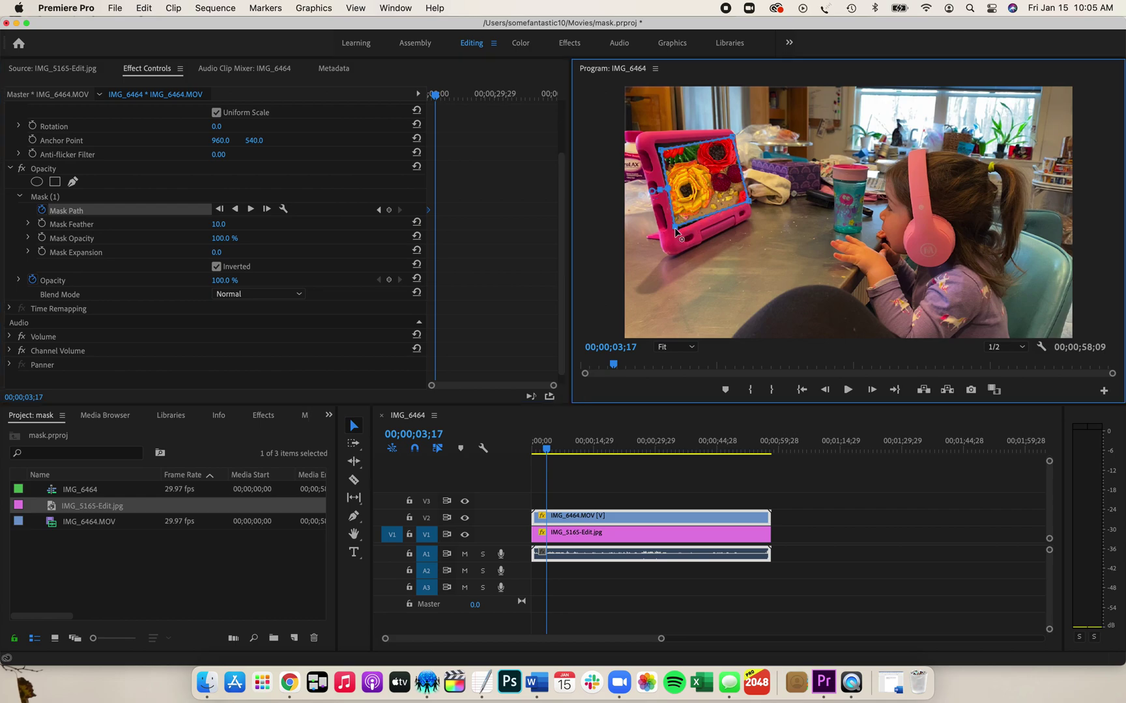
{"action": "left_click_drag", "start_coordinate": [661, 152], "coordinate": [656, 144]}
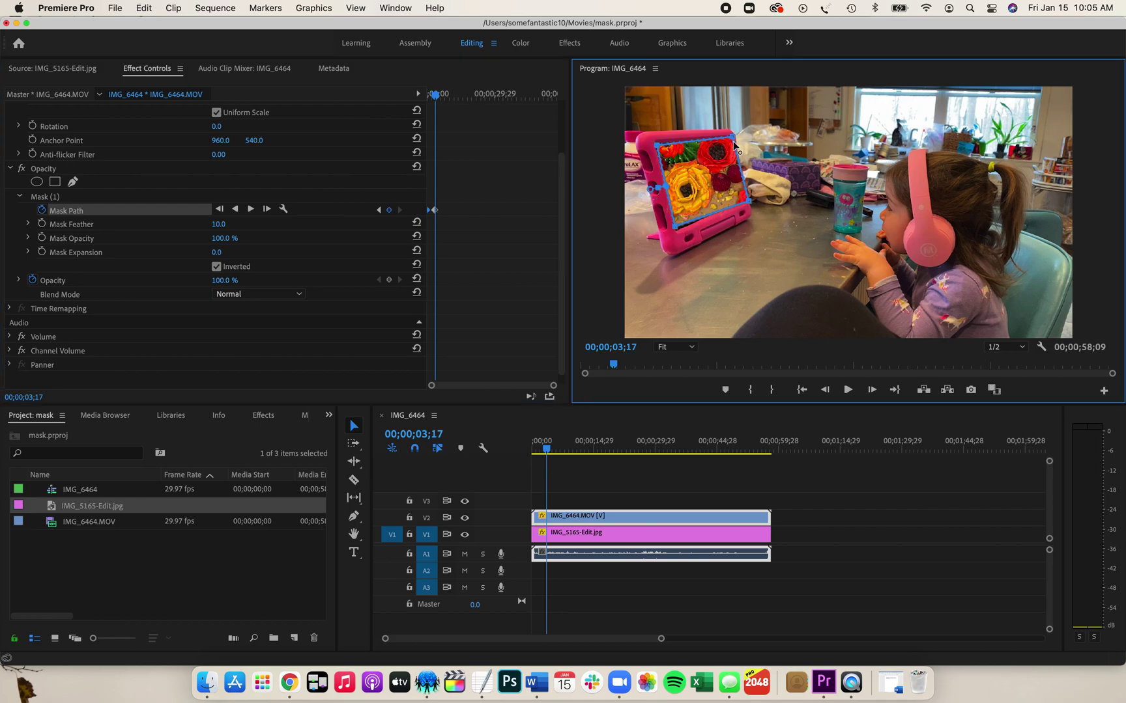
{"action": "left_click_drag", "start_coordinate": [734, 139], "coordinate": [729, 138]}
{"action": "left_click_drag", "start_coordinate": [747, 204], "coordinate": [740, 203]}
Step: At 00;00;05;20, realign all four corners of Mask (1) with the tablet screen
{"action": "left_click_drag", "start_coordinate": [435, 96], "coordinate": [441, 98]}
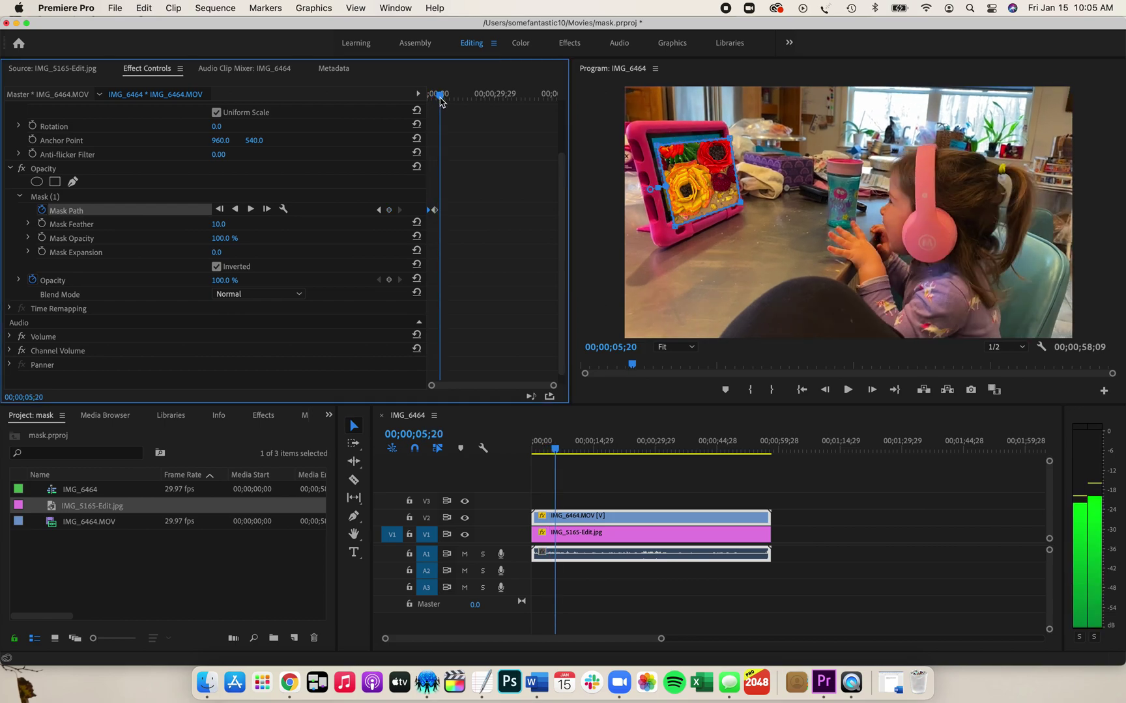
{"action": "left_click_drag", "start_coordinate": [659, 152], "coordinate": [645, 135]}
{"action": "left_click_drag", "start_coordinate": [730, 144], "coordinate": [722, 130]}
{"action": "left_click_drag", "start_coordinate": [741, 204], "coordinate": [737, 197]}
{"action": "left_click_drag", "start_coordinate": [675, 228], "coordinate": [665, 215]}
Step: At 00;00;11;19, shift Mask (1) slightly up and left to match the tablet screen
{"action": "left_click_drag", "start_coordinate": [441, 96], "coordinate": [454, 96]}
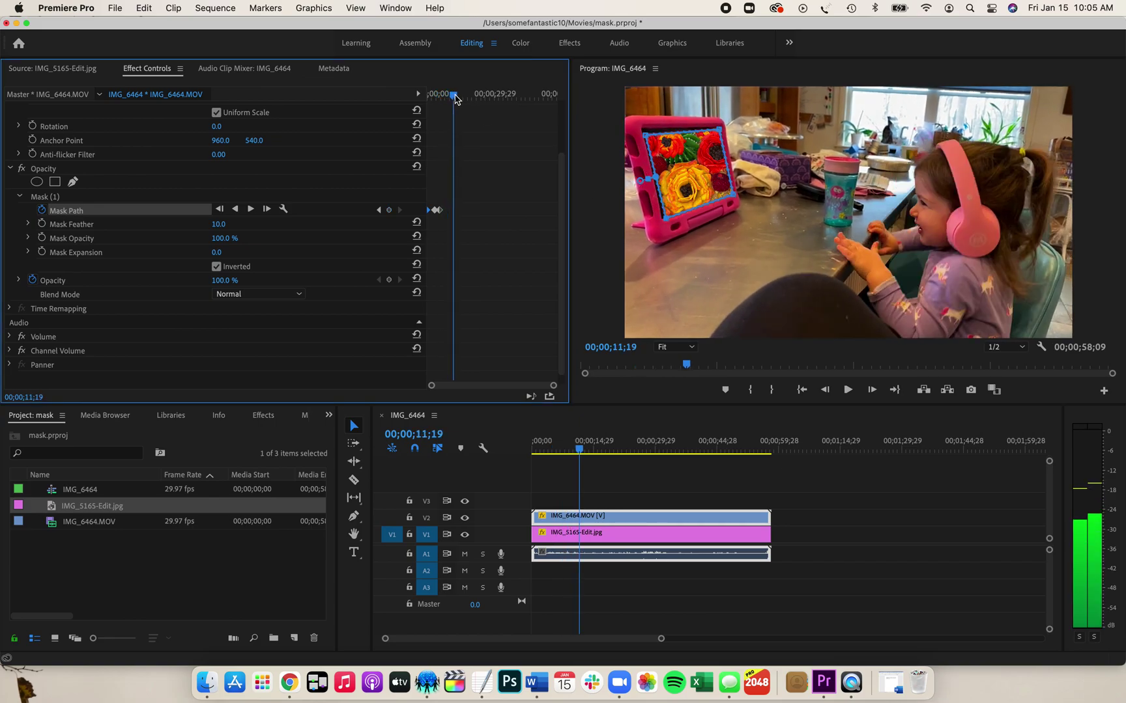
{"action": "left_click", "coordinate": [646, 135]}
{"action": "left_click_drag", "start_coordinate": [646, 135], "coordinate": [640, 129]}
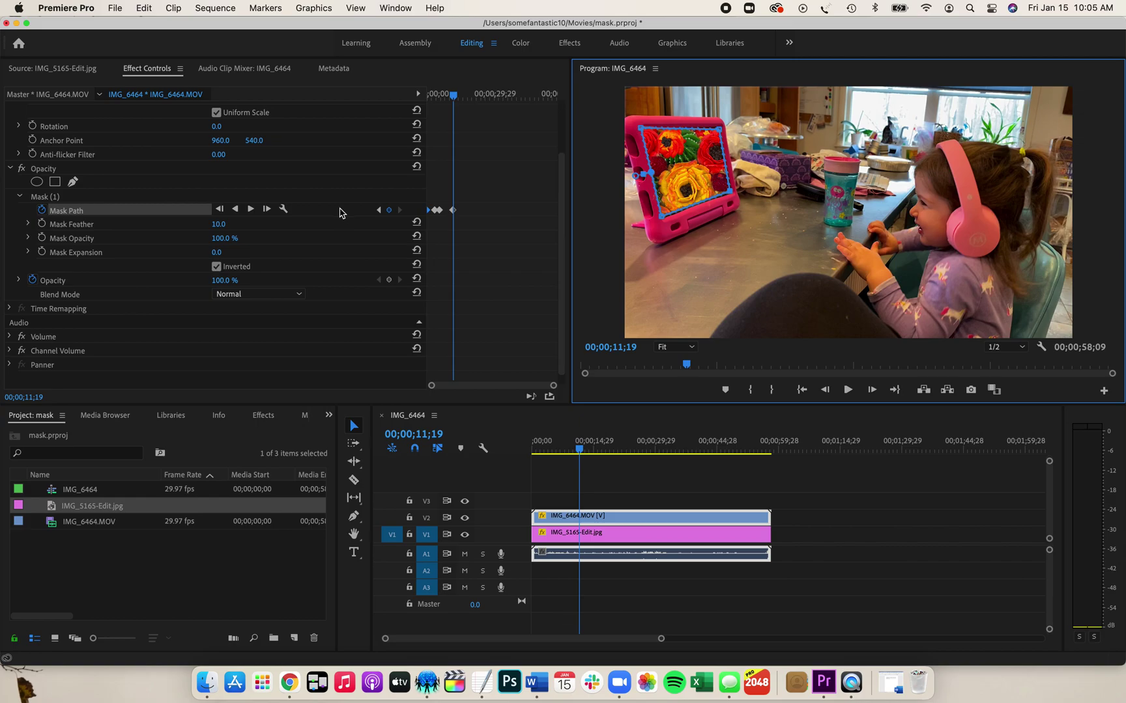
Step: Play the sequence from the start to check how the keyframed mask follows the tablet
{"action": "left_click_drag", "start_coordinate": [454, 95], "coordinate": [417, 98]}
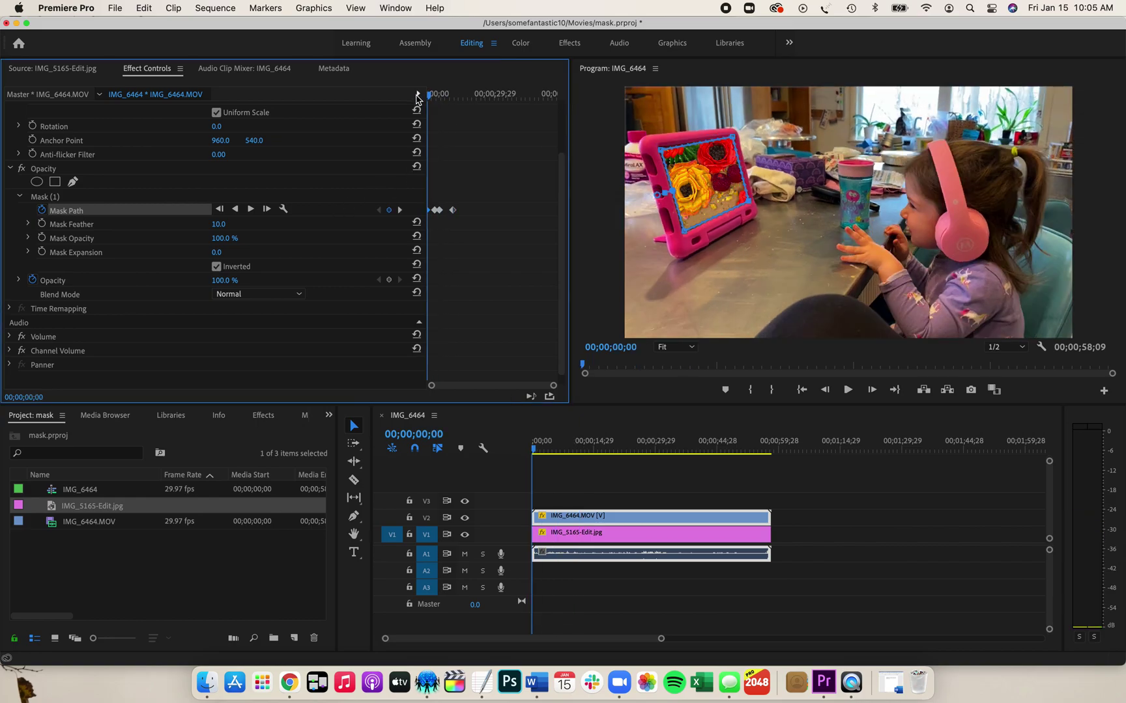
{"action": "key", "text": "space"}
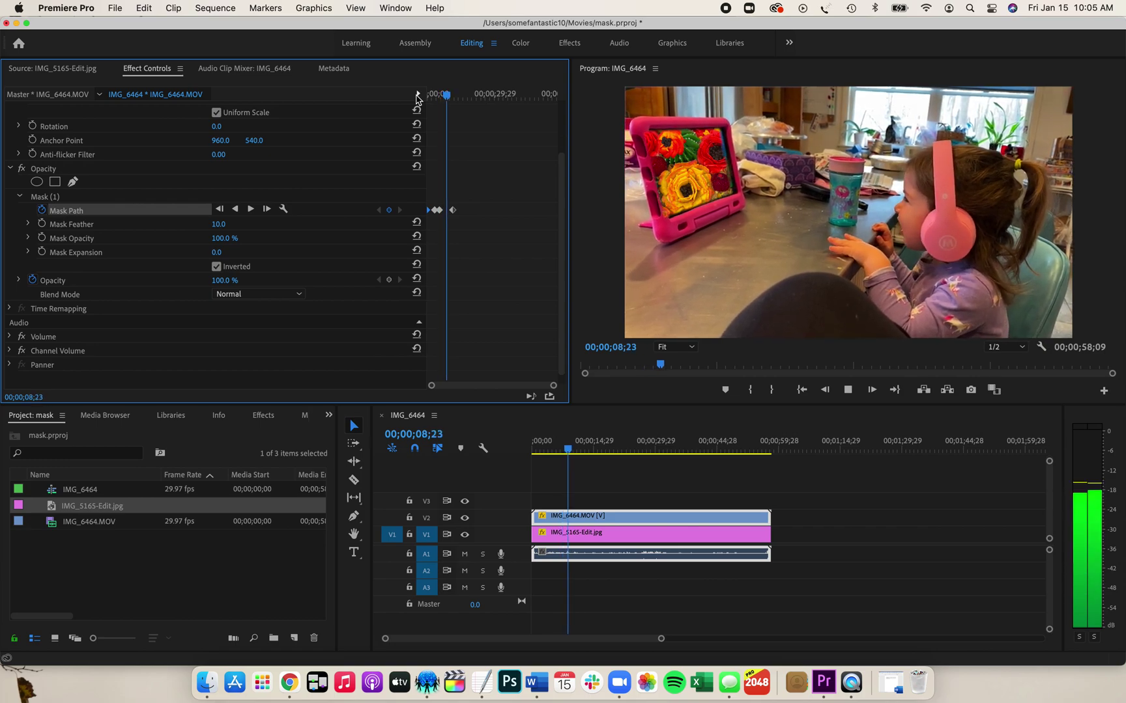
{"action": "key", "text": "space"}
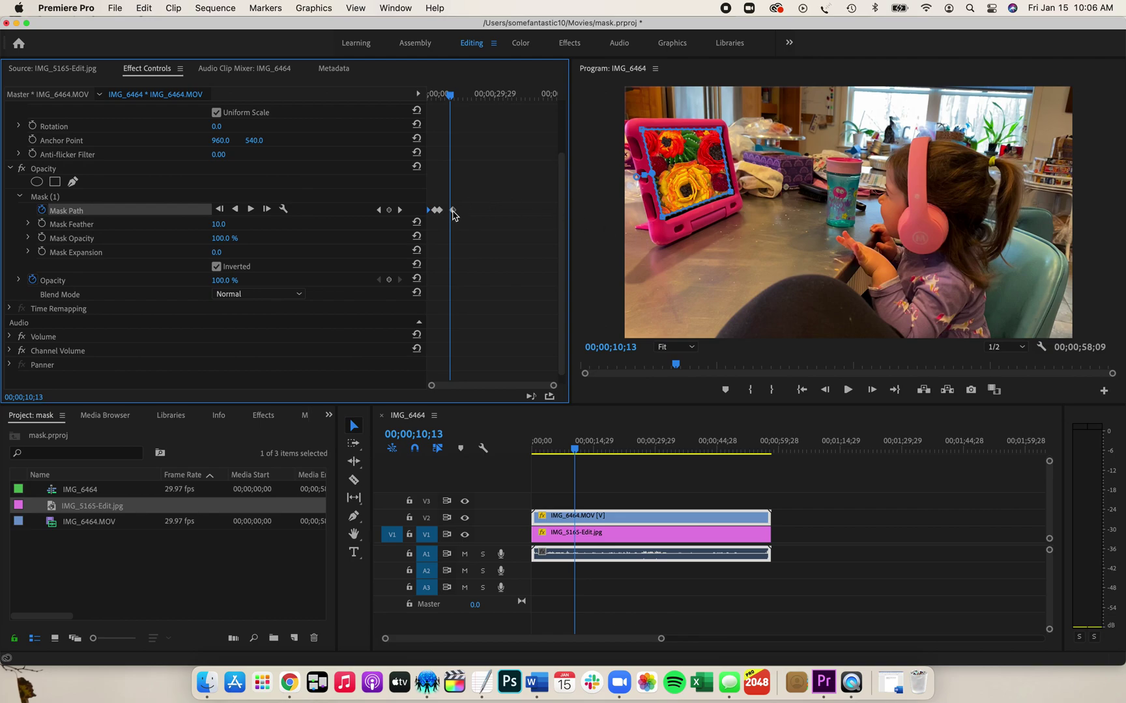
Step: Try removing all Mask Path keyframes from Mask (1) and play the opening to compare it without mask animation
{"action": "left_click", "coordinate": [41, 211]}
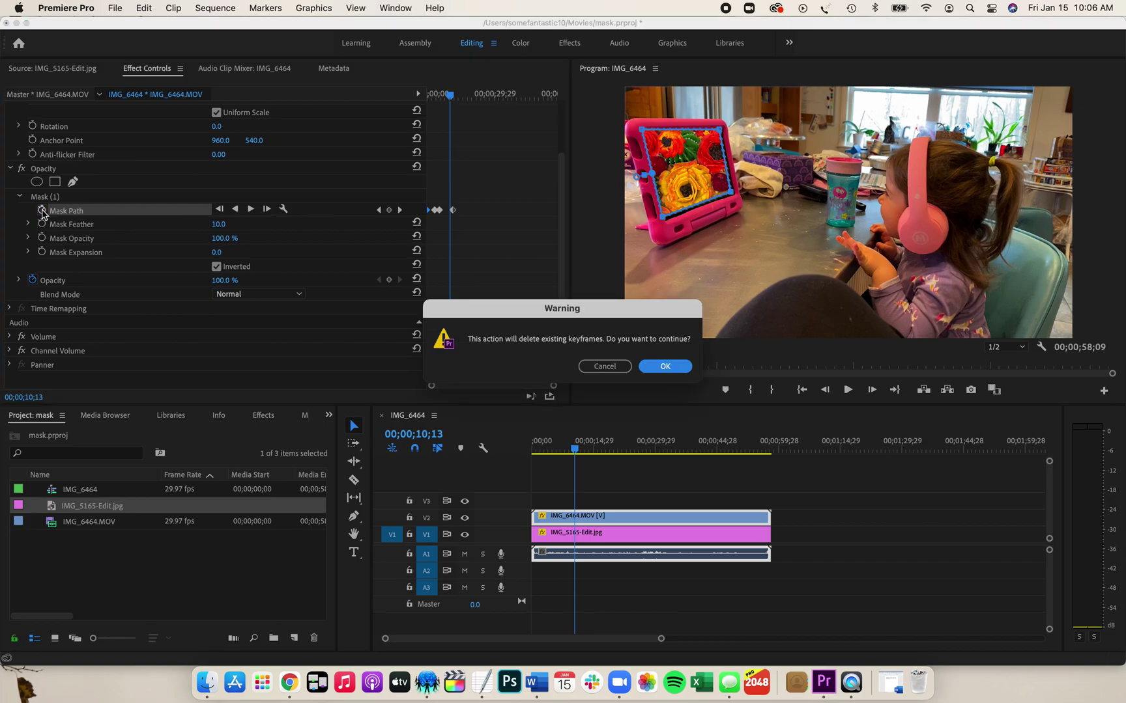
{"action": "left_click", "coordinate": [665, 367]}
{"action": "left_click_drag", "start_coordinate": [450, 98], "coordinate": [410, 99]}
{"action": "key", "text": "space"}
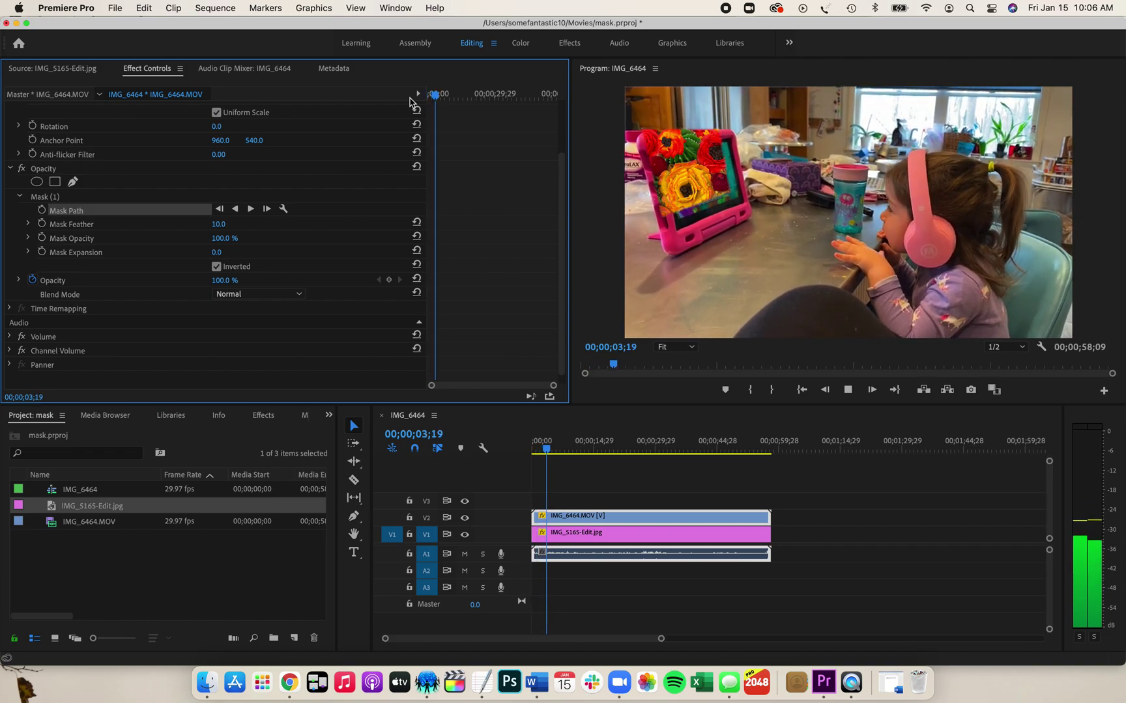
{"action": "key", "text": "space"}
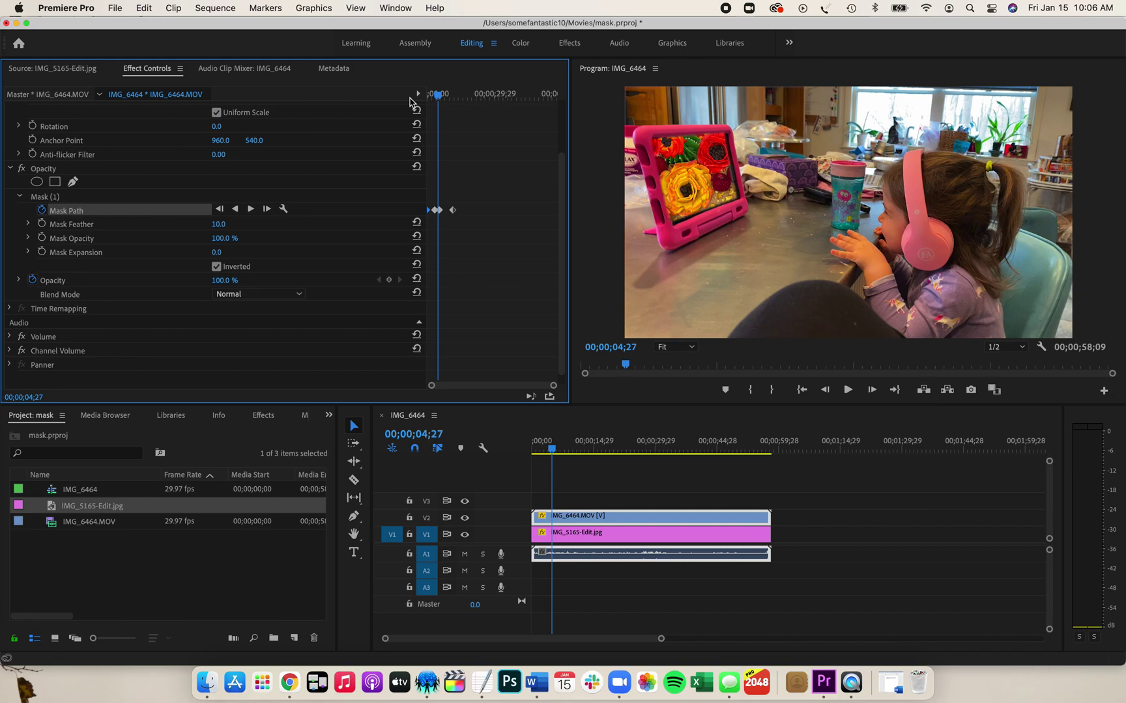
Step: Animate the Scale of the IMG_6464.MOV clip from 100 at 00;00;00;00 to 194 at 00;00;10;16
{"action": "scroll", "coordinate": [148, 244], "scroll_direction": "up", "scroll_amount": 3}
{"action": "left_click_drag", "start_coordinate": [552, 449], "coordinate": [529, 454]}
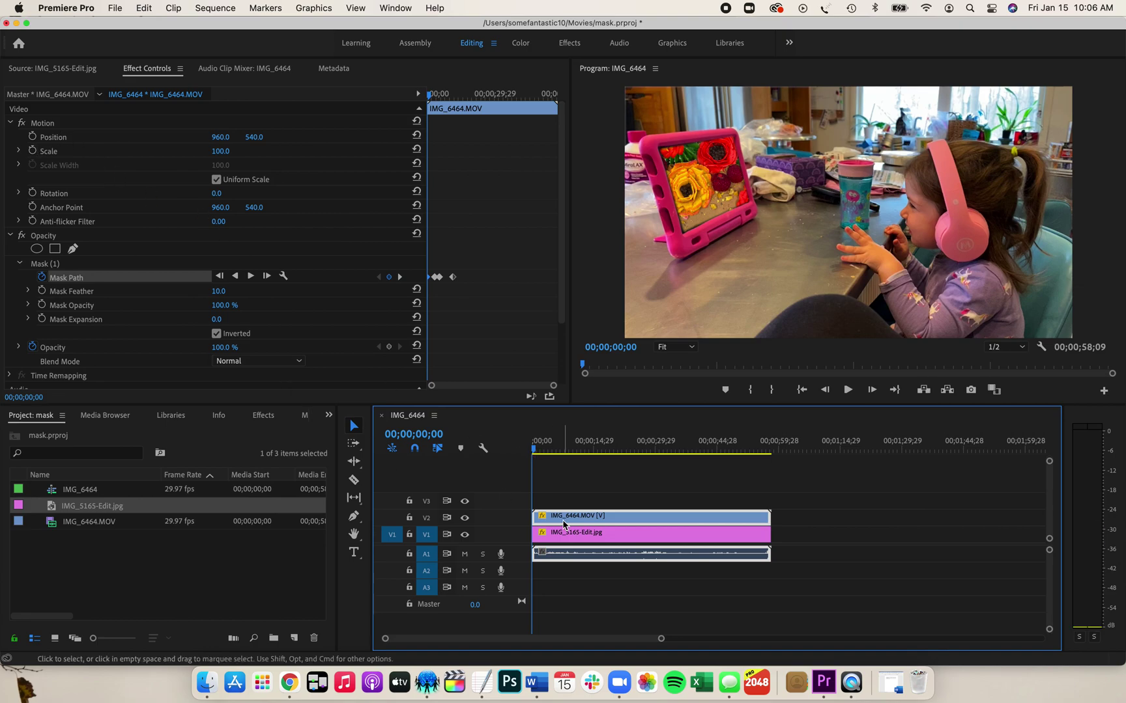
{"action": "left_click", "coordinate": [32, 151]}
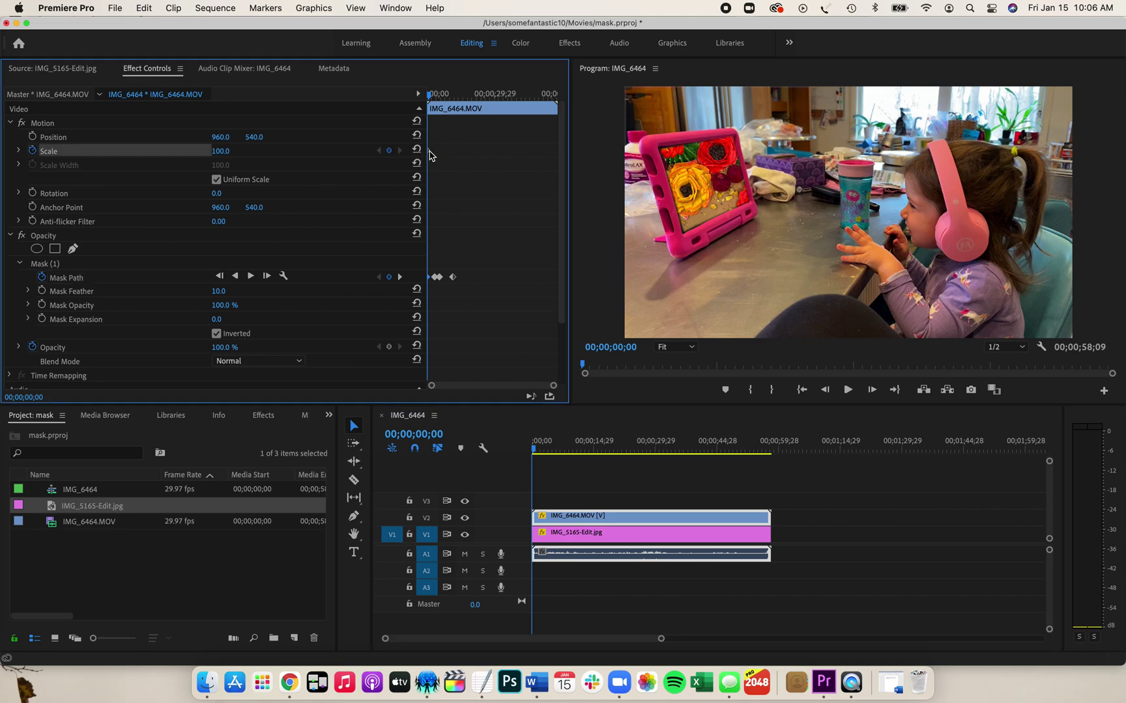
{"action": "left_click_drag", "start_coordinate": [536, 450], "coordinate": [574, 449]}
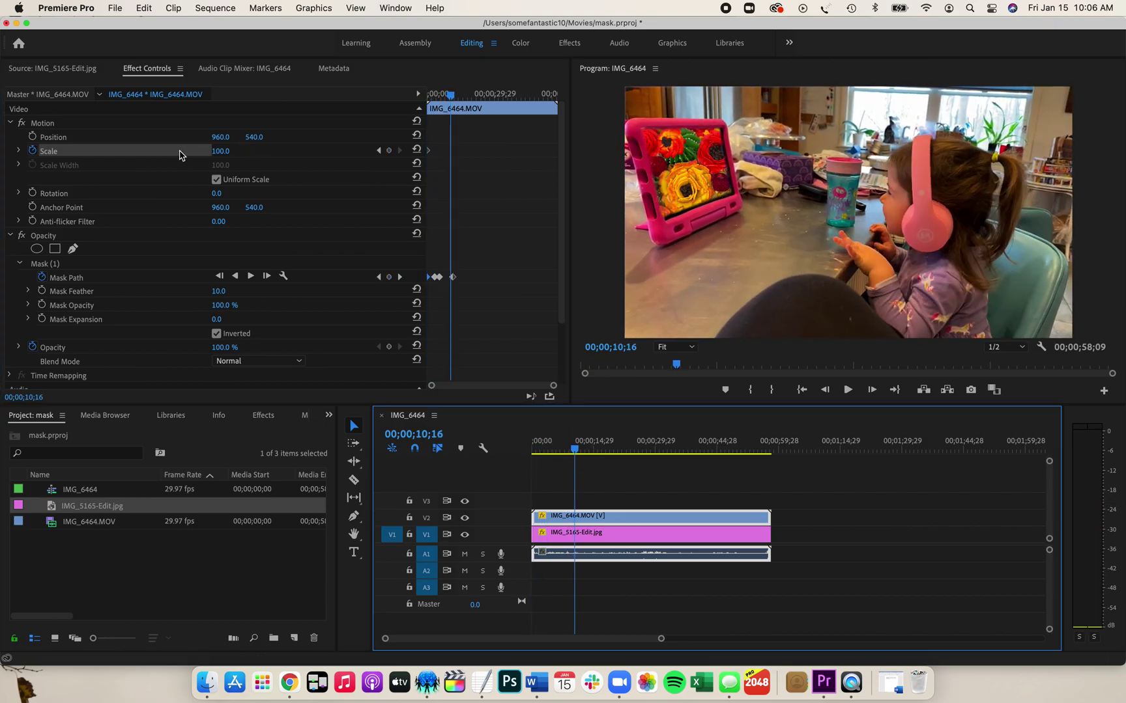
{"action": "left_click_drag", "start_coordinate": [219, 151], "coordinate": [284, 152]}
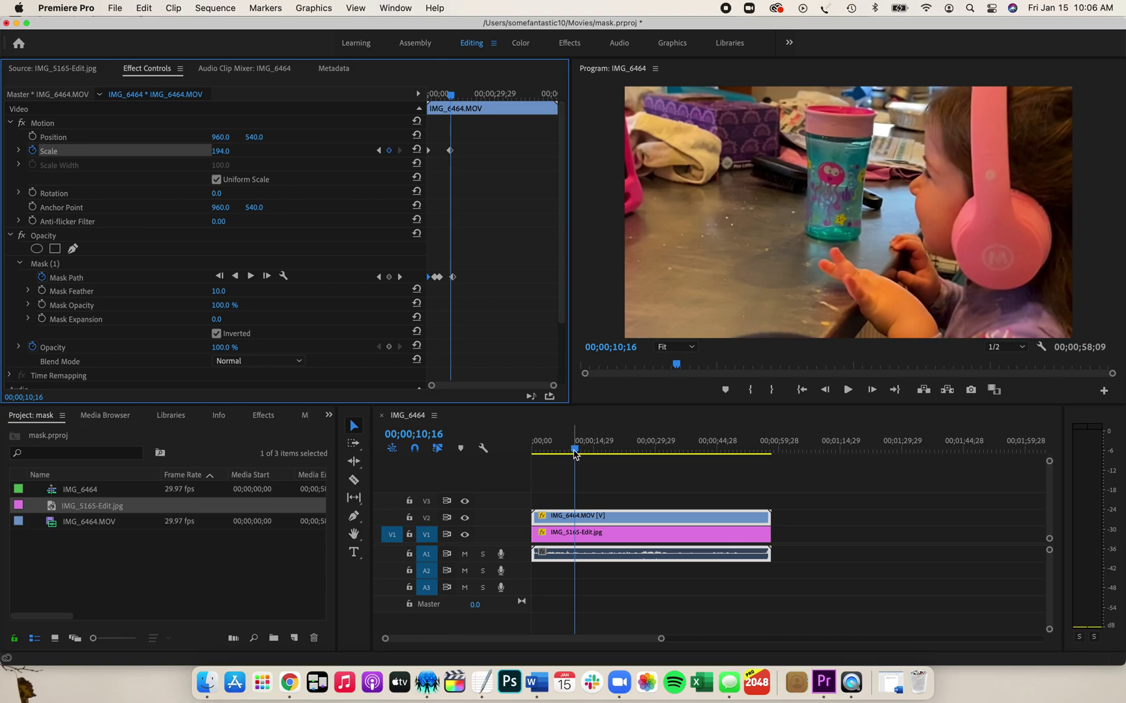
Step: Play the sequence from the start to preview the scale animation
{"action": "left_click", "coordinate": [553, 454]}
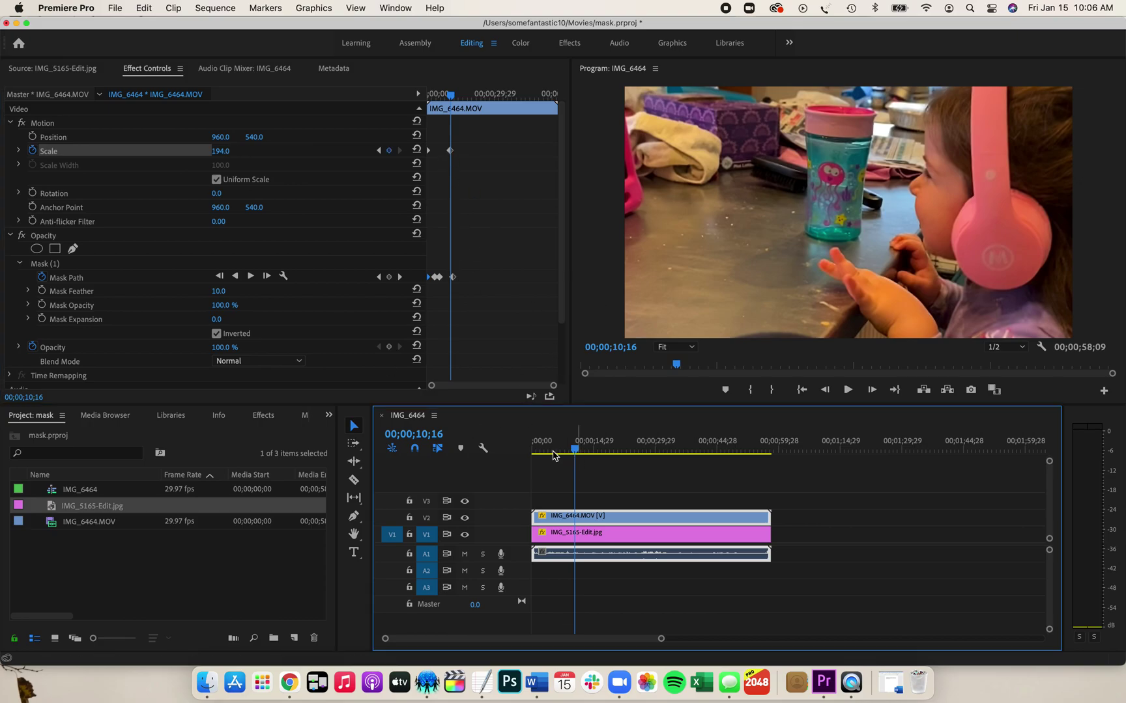
{"action": "key", "text": "Home"}
{"action": "key", "text": "space"}
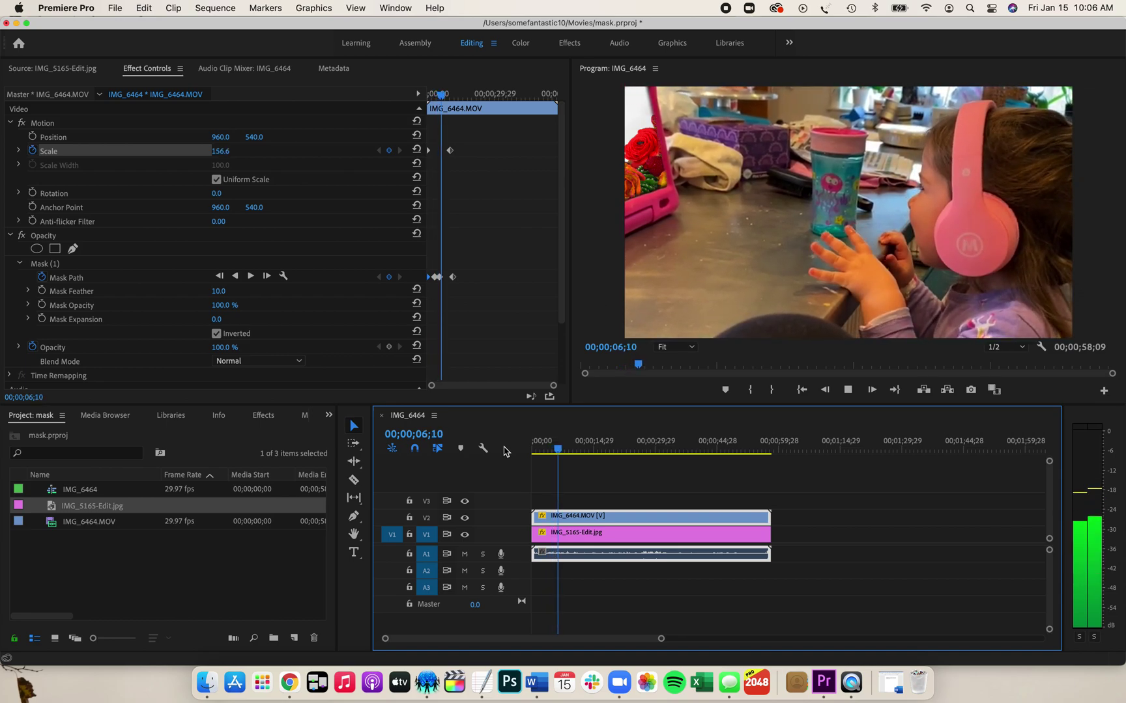
{"action": "key", "text": "space"}
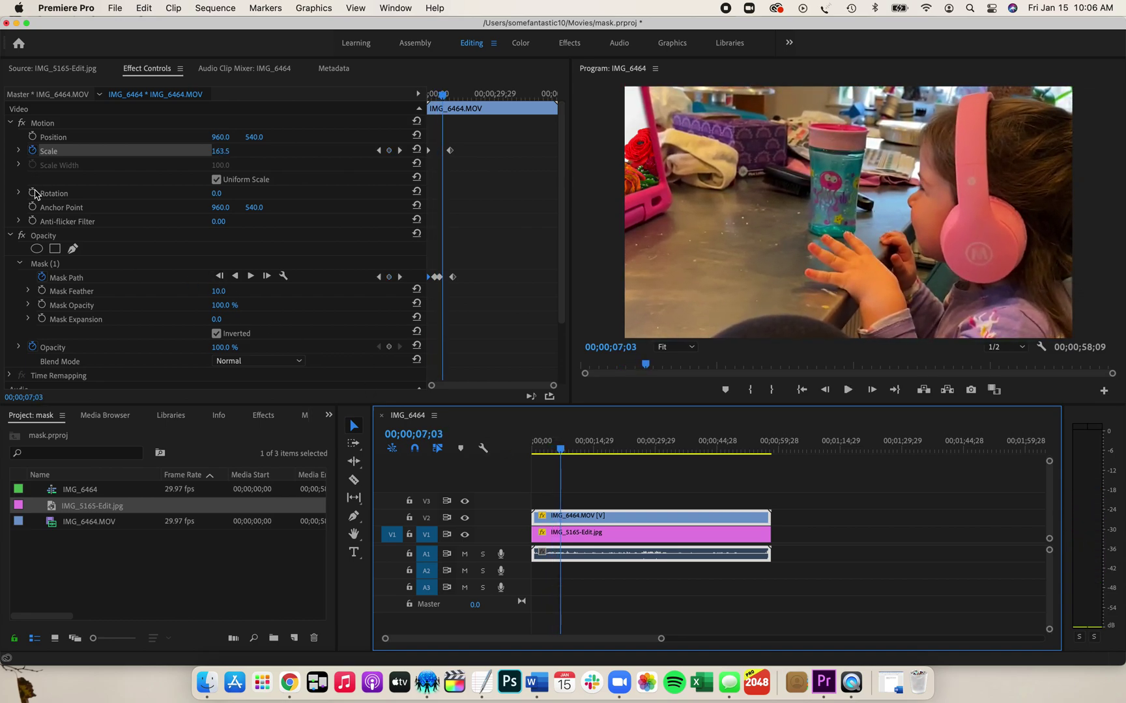
Step: Delete the Scale keyframes of the IMG_6464.MOV clip and set its Scale back to 100
{"action": "left_click", "coordinate": [32, 150]}
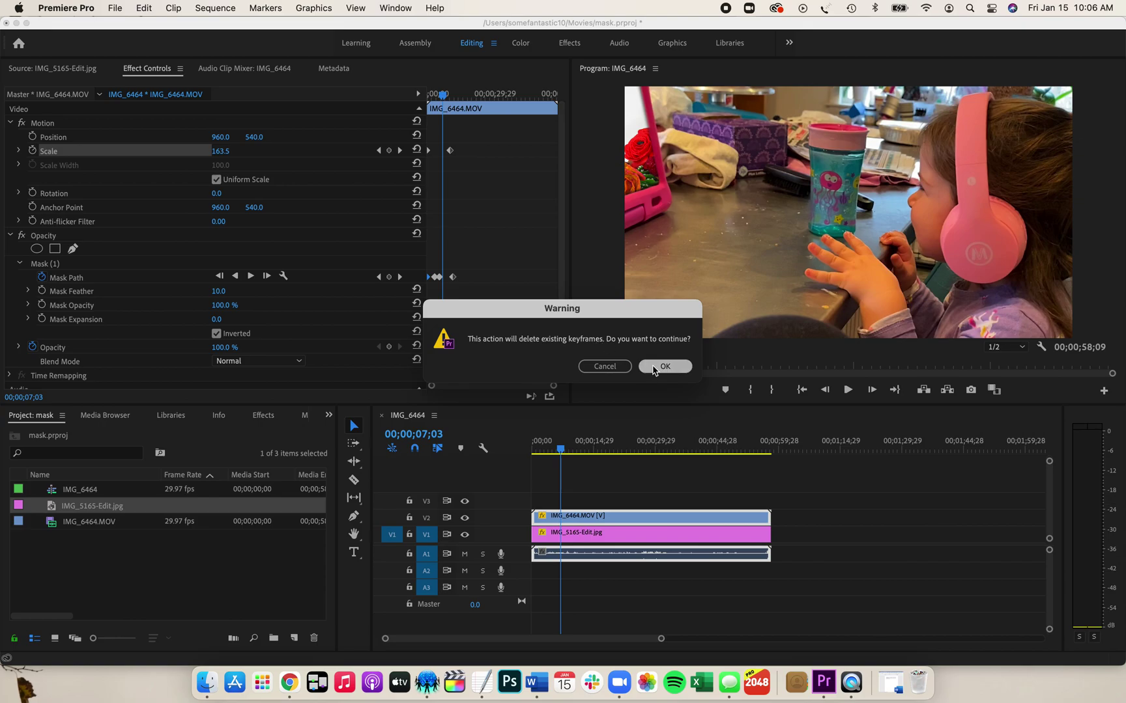
{"action": "left_click", "coordinate": [658, 366]}
{"action": "left_click_drag", "start_coordinate": [442, 95], "coordinate": [427, 95]}
{"action": "left_click", "coordinate": [229, 147]}
{"action": "type", "text": "100"}
{"action": "key", "text": "Return"}
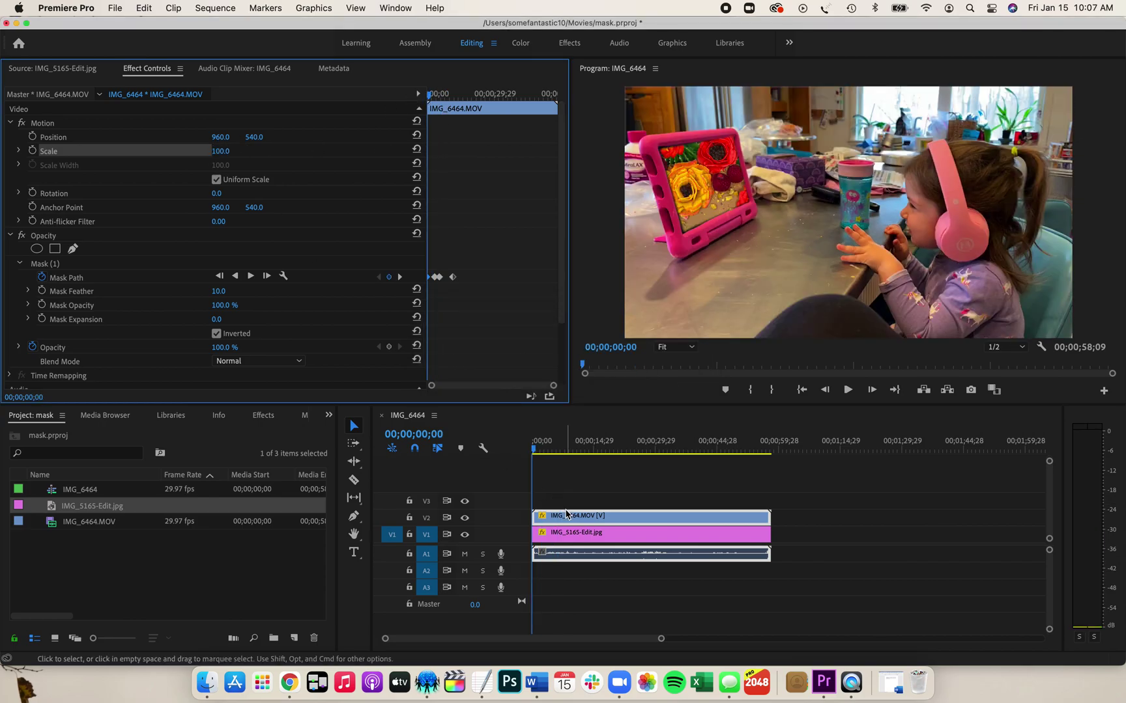
Step: At 00;00;29;22, turn the IMG_6464.MOV clip's Opacity animation off and on again to set a 100% starting keyframe
{"action": "left_click_drag", "start_coordinate": [535, 449], "coordinate": [653, 454]}
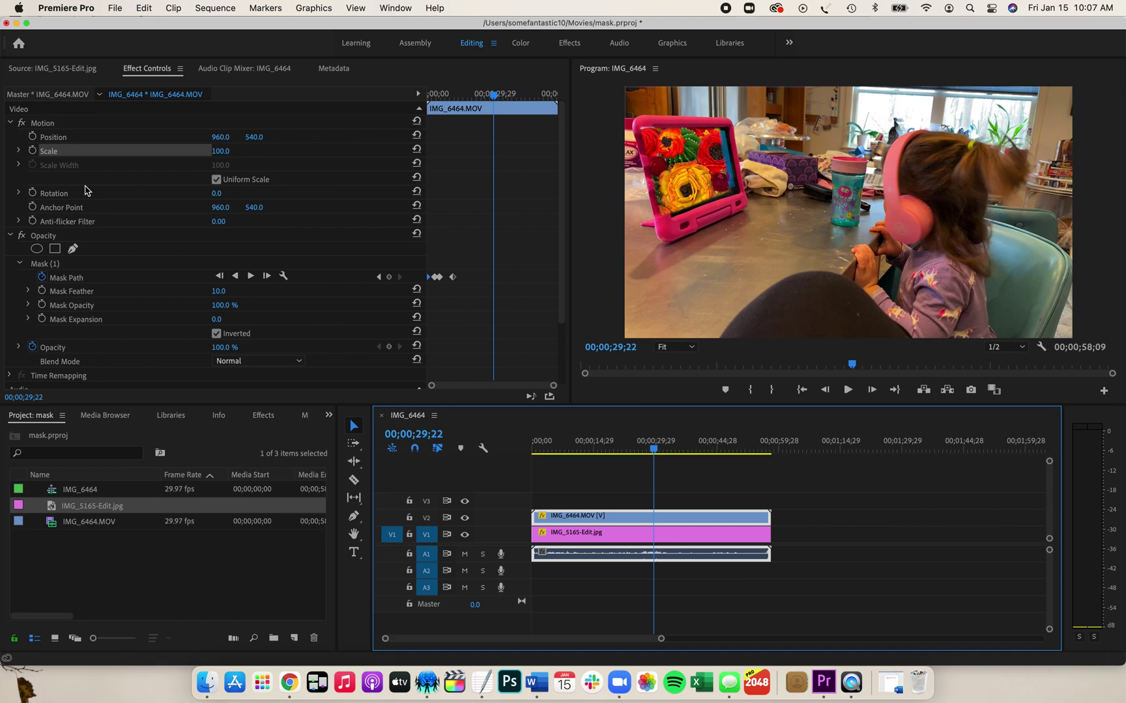
{"action": "scroll", "coordinate": [76, 156], "scroll_direction": "down", "scroll_amount": 1}
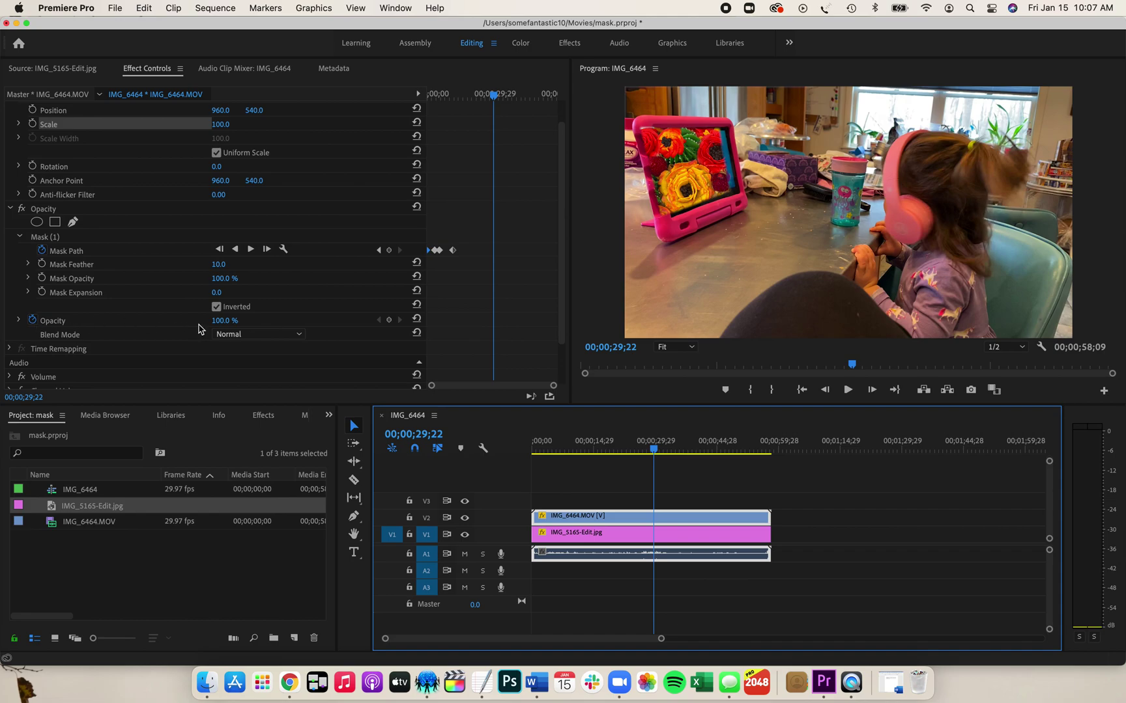
{"action": "left_click", "coordinate": [32, 322]}
{"action": "left_click", "coordinate": [32, 323]}
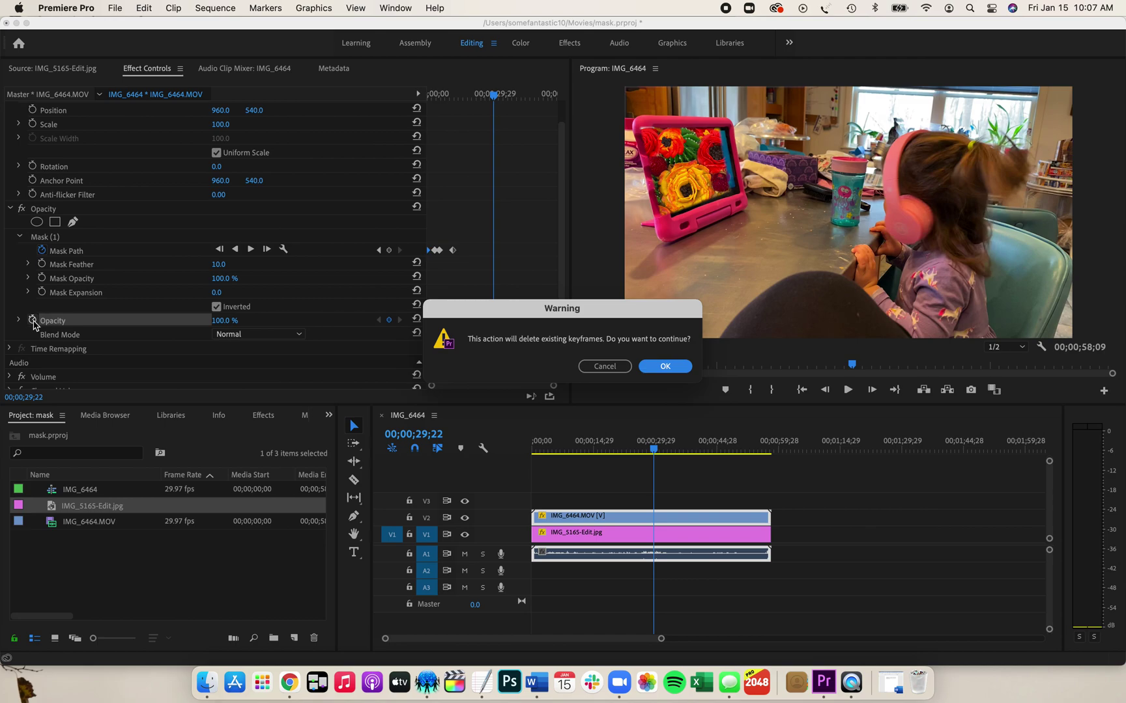
{"action": "left_click", "coordinate": [664, 366]}
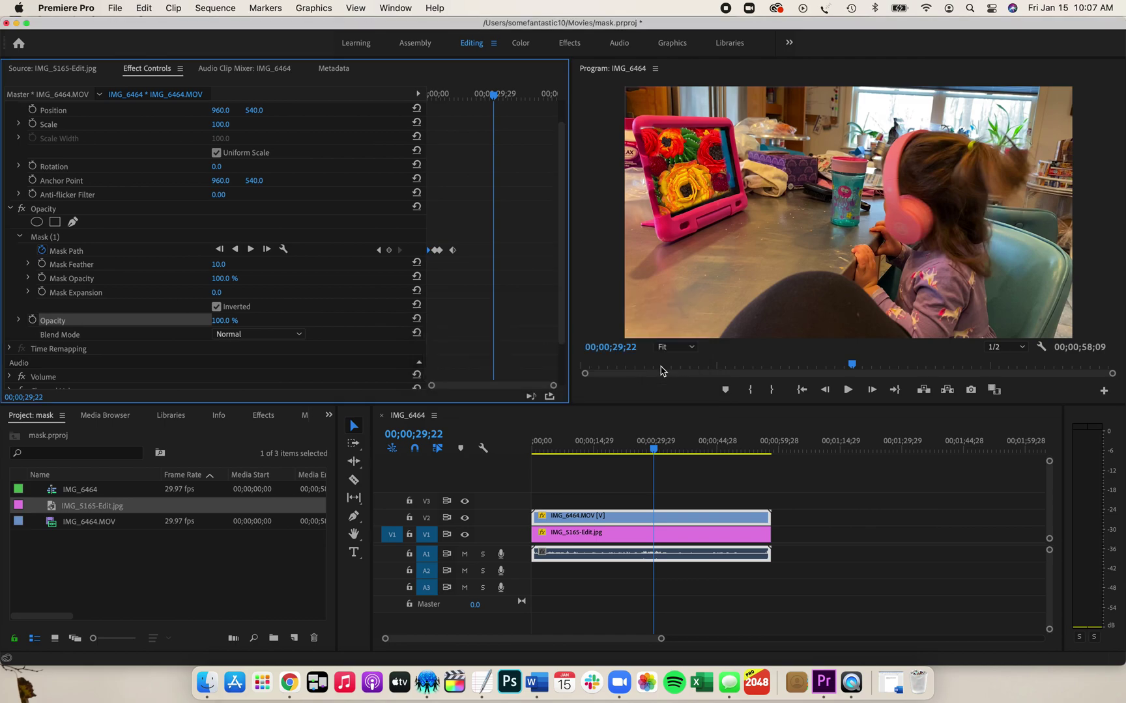
{"action": "left_click", "coordinate": [32, 320]}
Step: Set the Opacity of the IMG_6464.MOV clip to 0% at 00;00;33;19
{"action": "left_click_drag", "start_coordinate": [654, 449], "coordinate": [670, 456]}
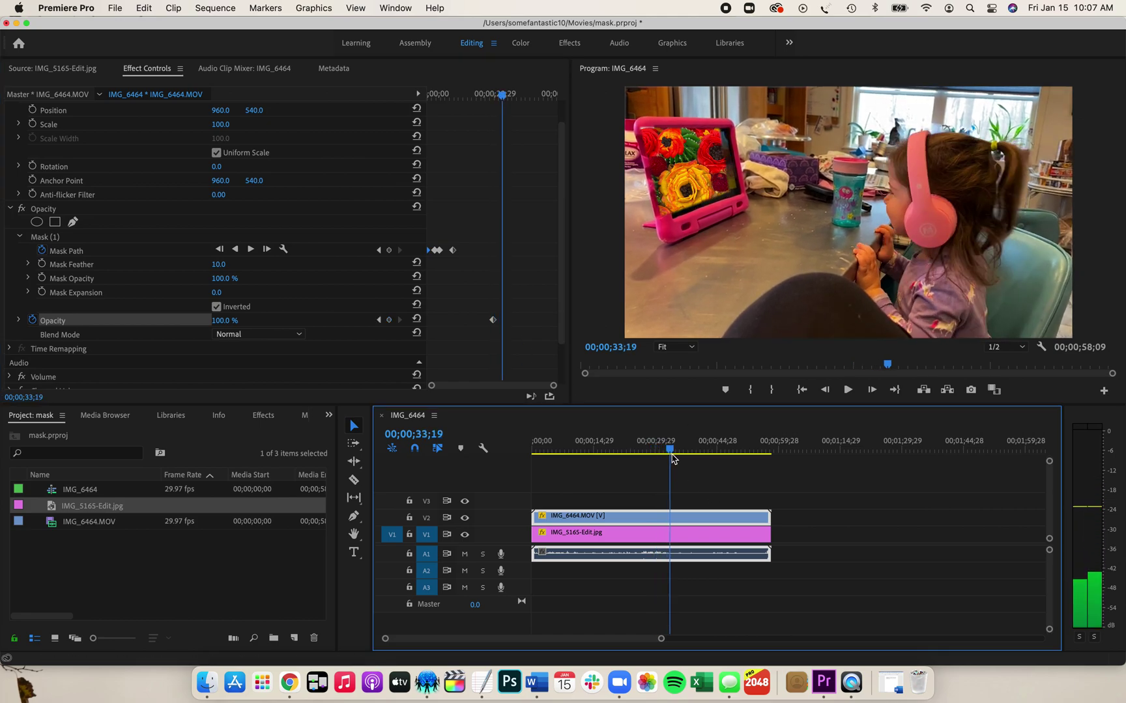
{"action": "left_click", "coordinate": [230, 319]}
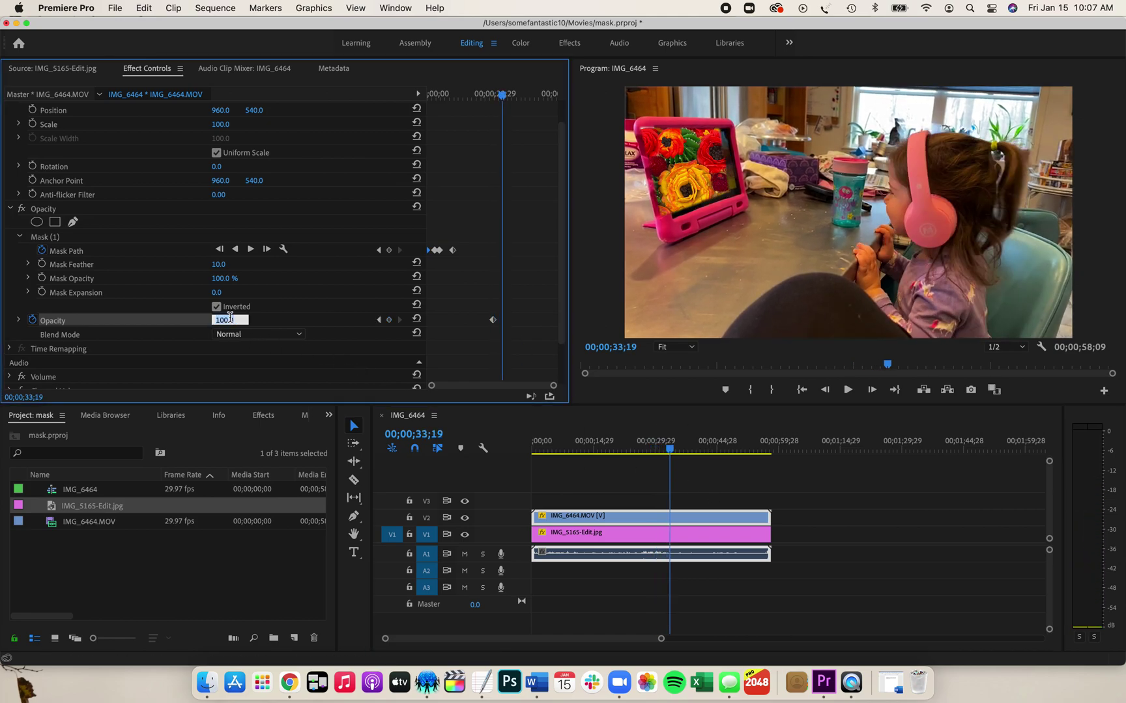
{"action": "type", "text": "0"}
{"action": "key", "text": "Return"}
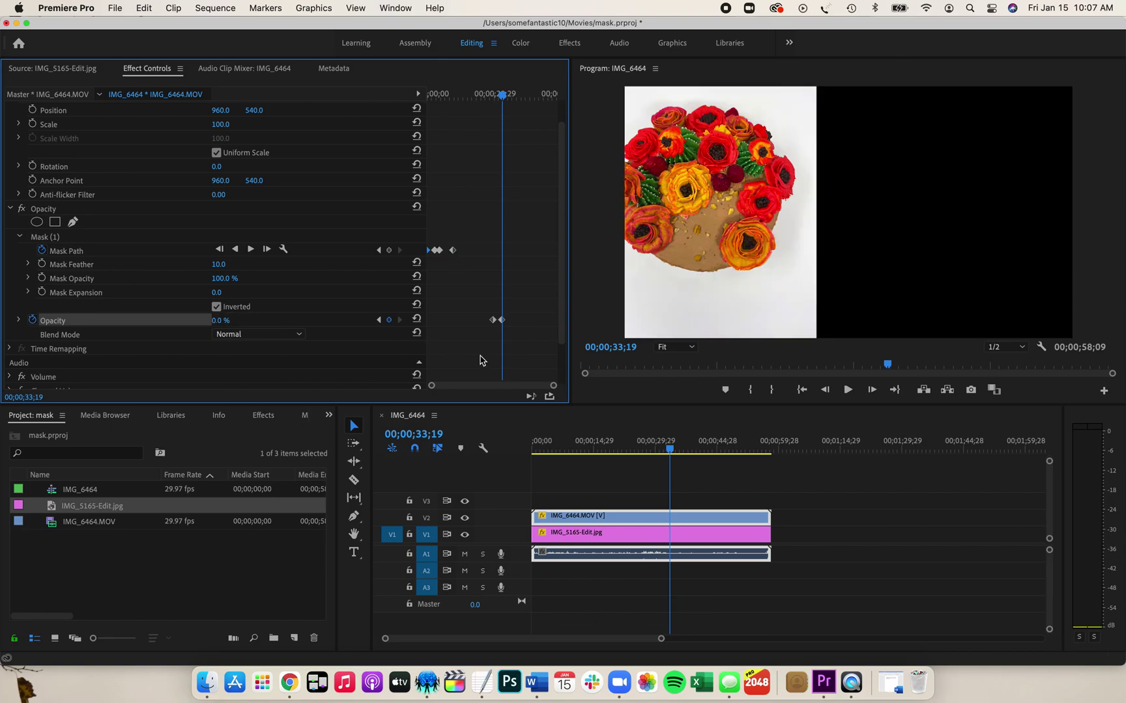
Step: Play back the opacity fade of the IMG_6464.MOV clip and save the project
{"action": "left_click_drag", "start_coordinate": [669, 450], "coordinate": [646, 455]}
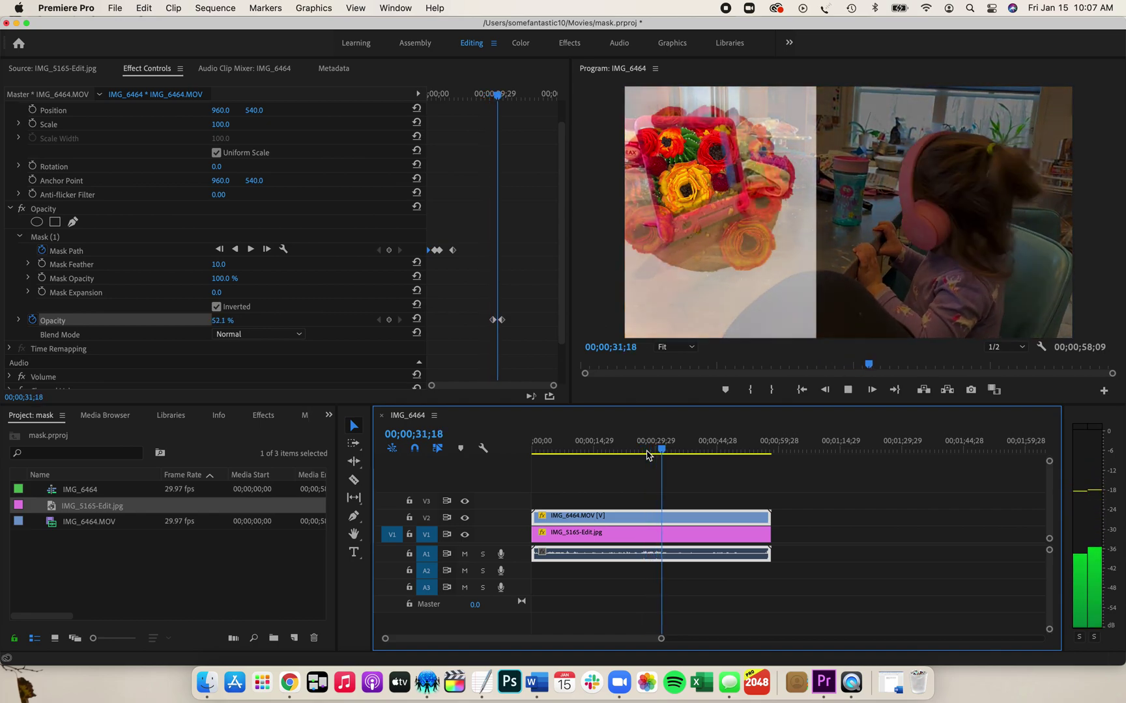
{"action": "key", "text": "space"}
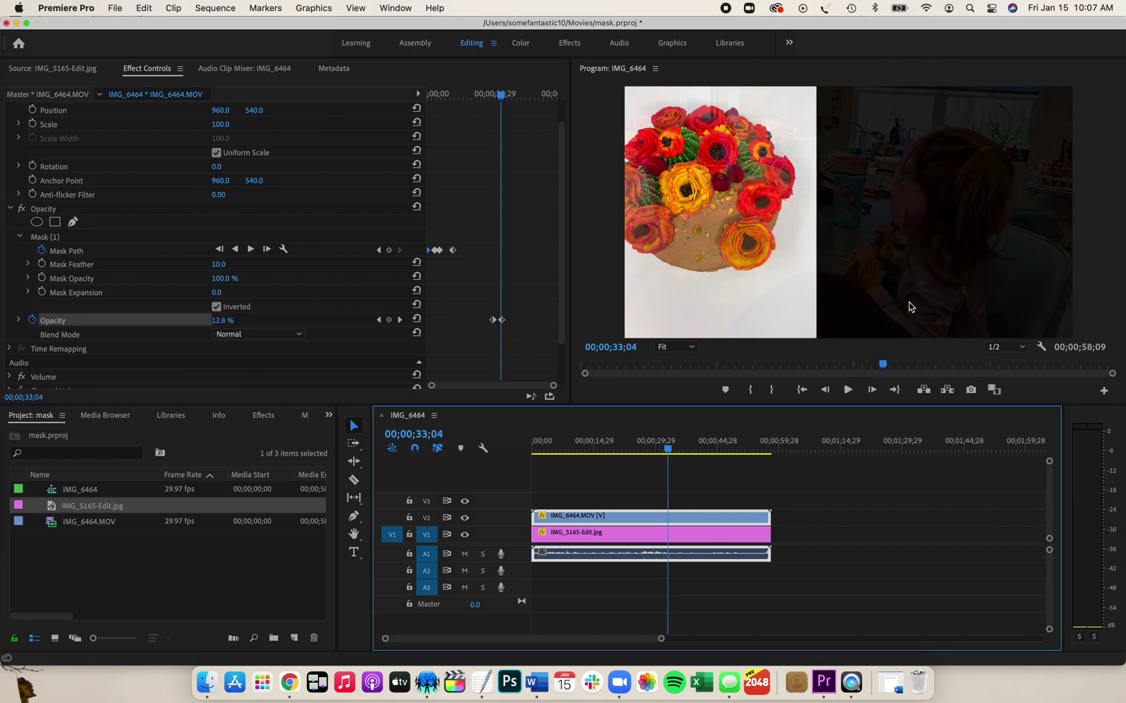
{"action": "key", "text": "space"}
{"action": "key", "text": "space"}
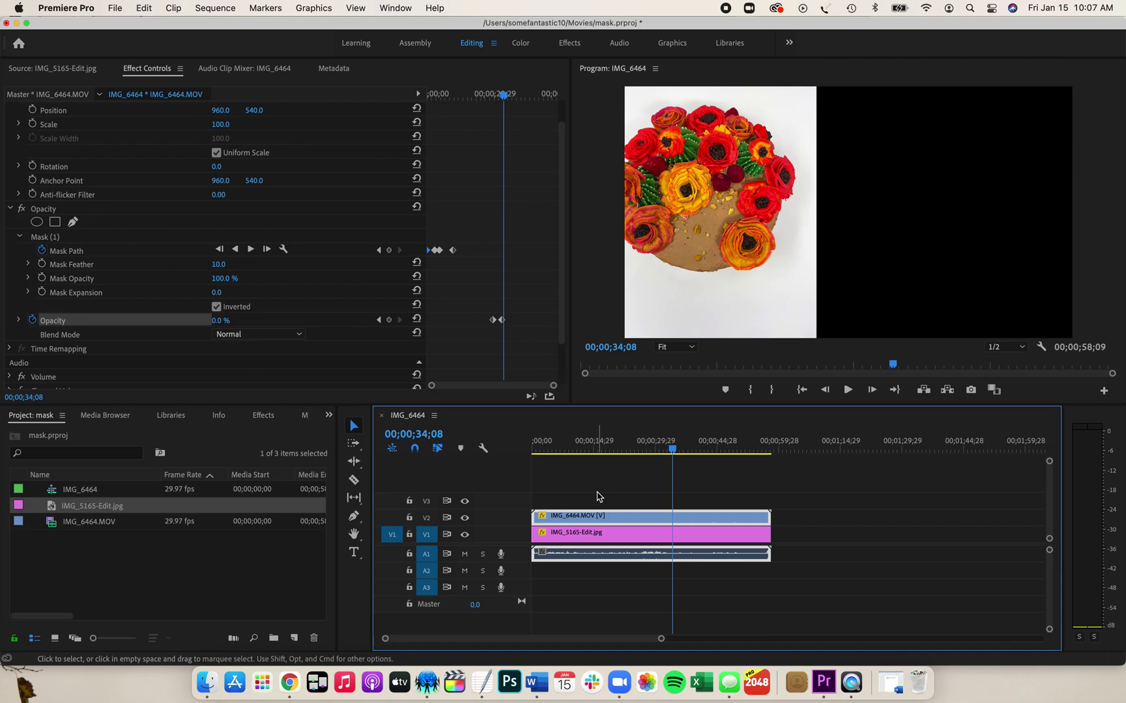
{"action": "key", "text": "super+s"}
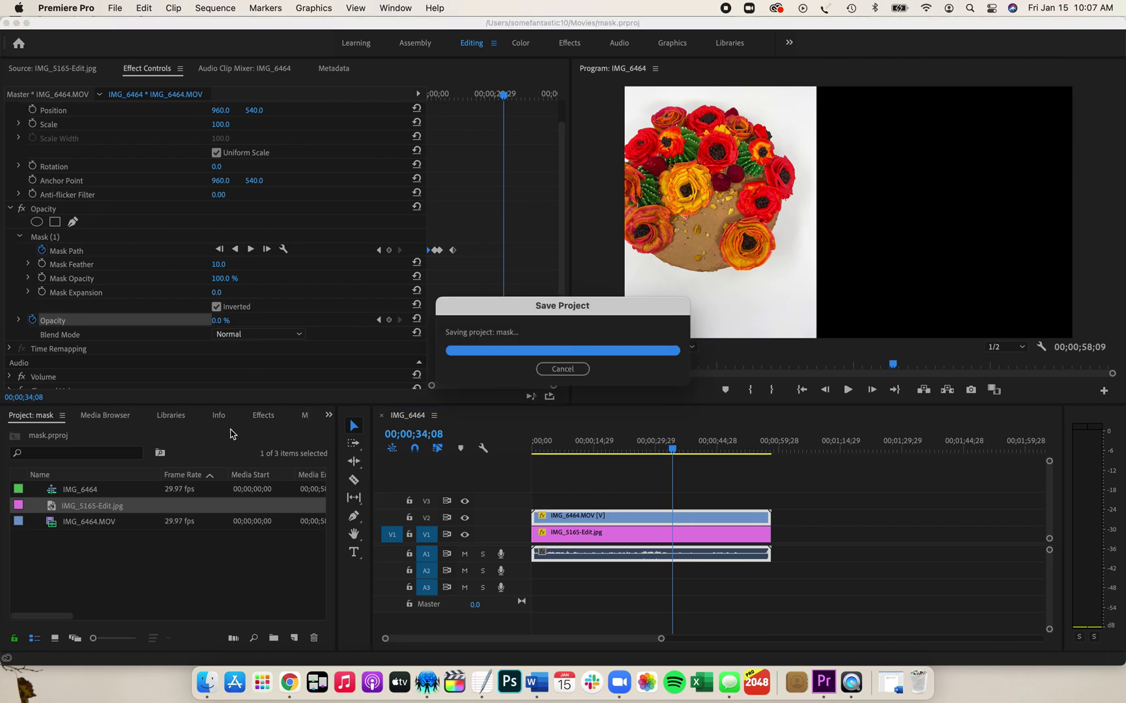